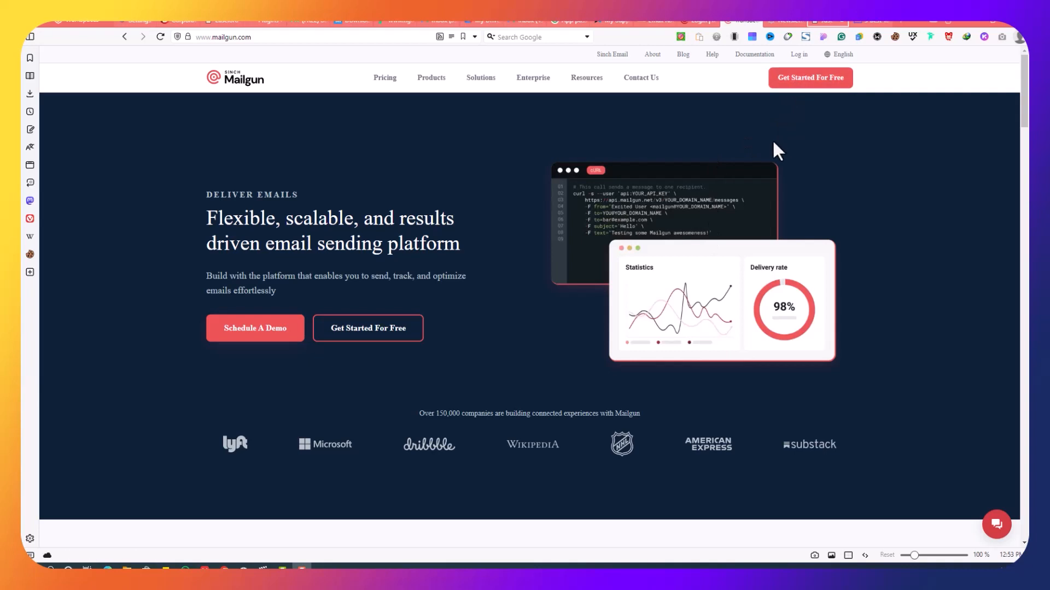
From the Mailgun login, sign in to GitHub with the saved account credentials
click(693, 25)
click(677, 210)
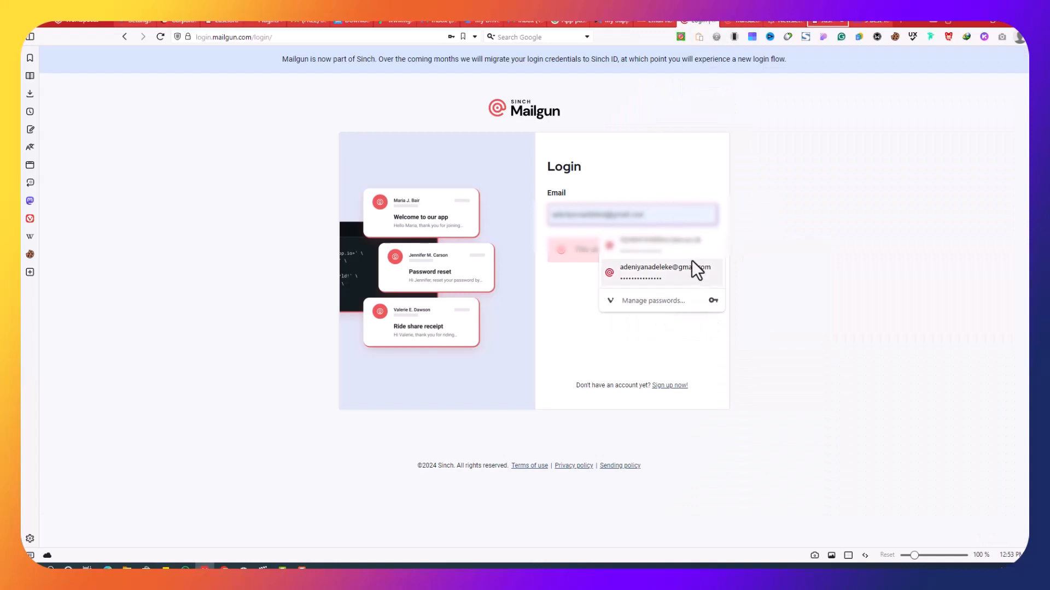
click(691, 251)
click(697, 290)
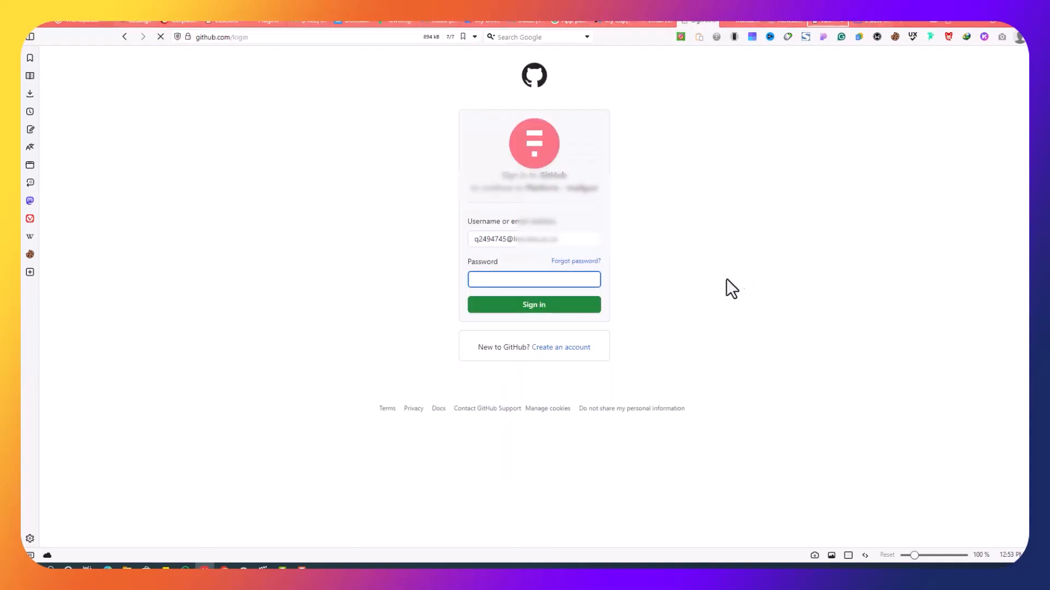
click(572, 279)
click(746, 273)
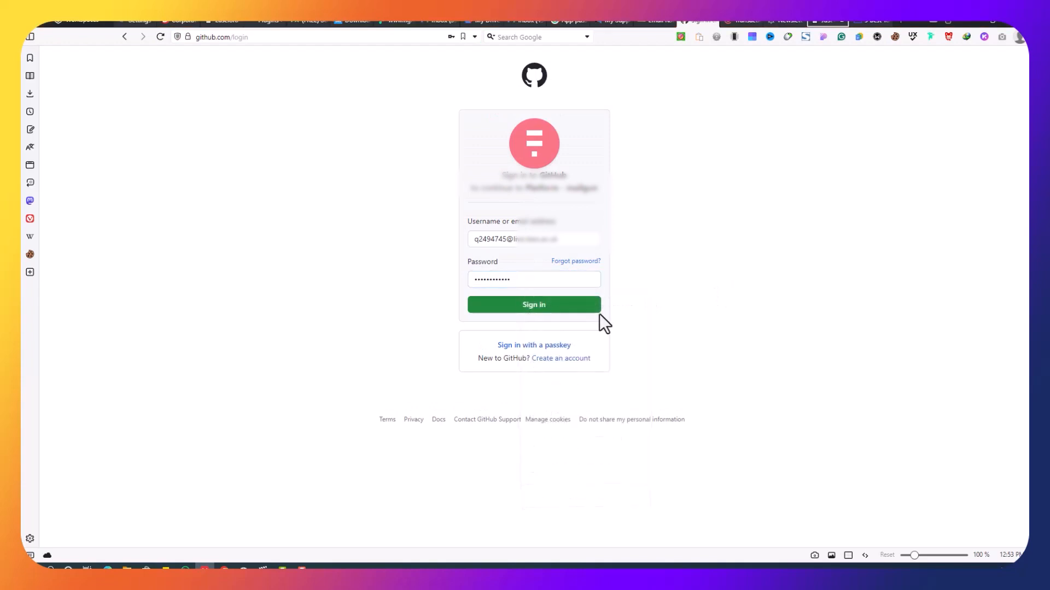
click(587, 322)
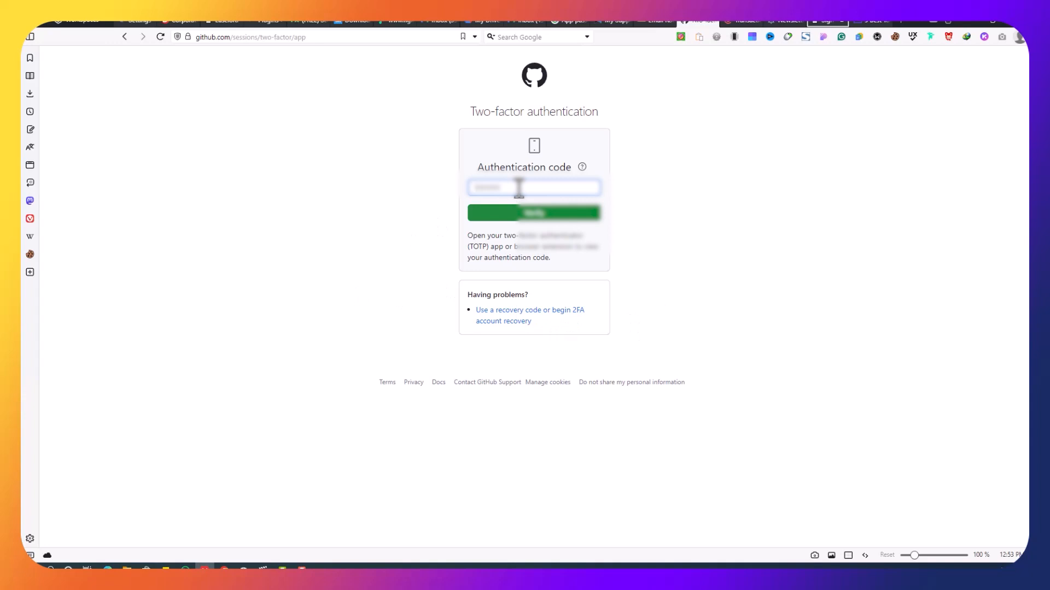
Submit the two-factor code, postpone the recovery review, and authorize Mailgun
text(•••)
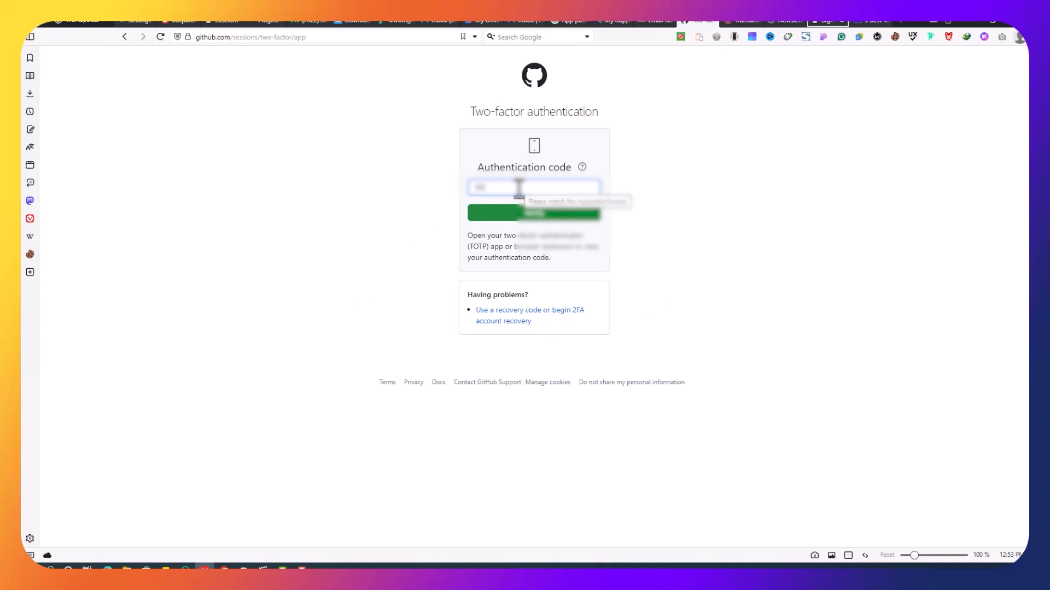
text(•••)
click(529, 212)
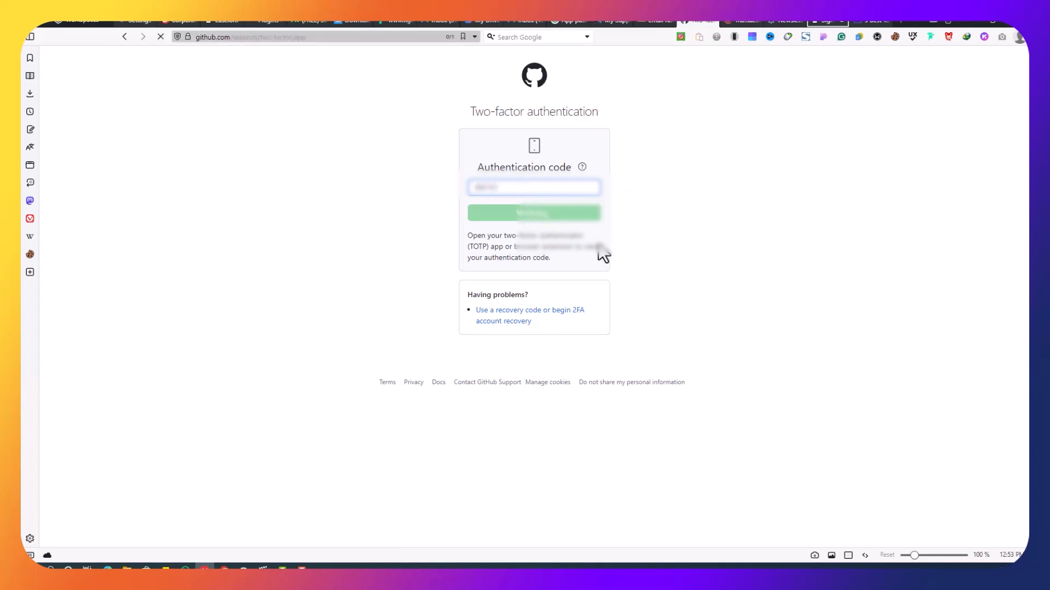
scroll(635, 321, down, 5)
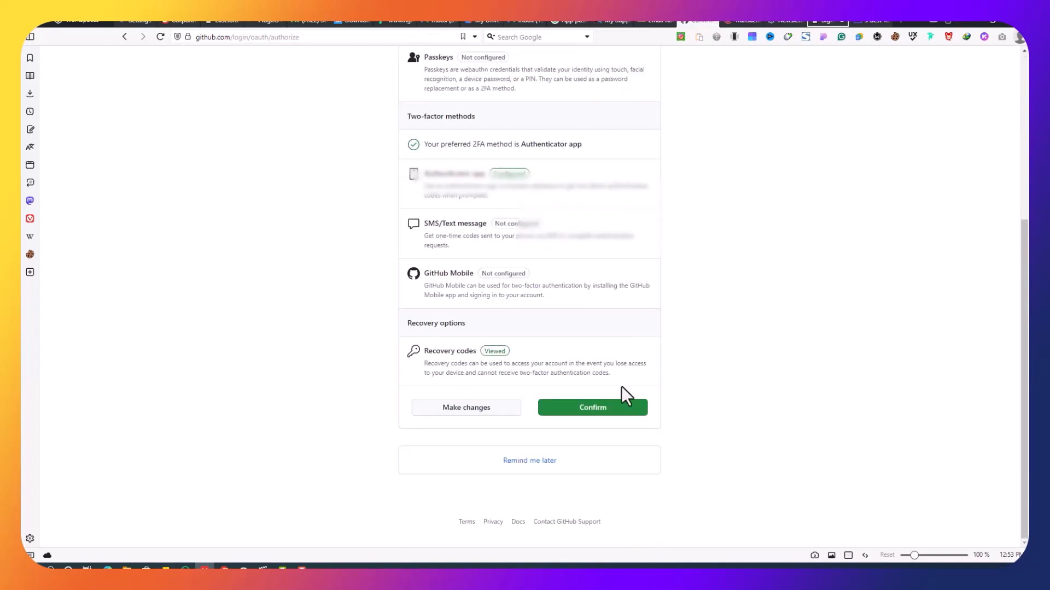
click(544, 465)
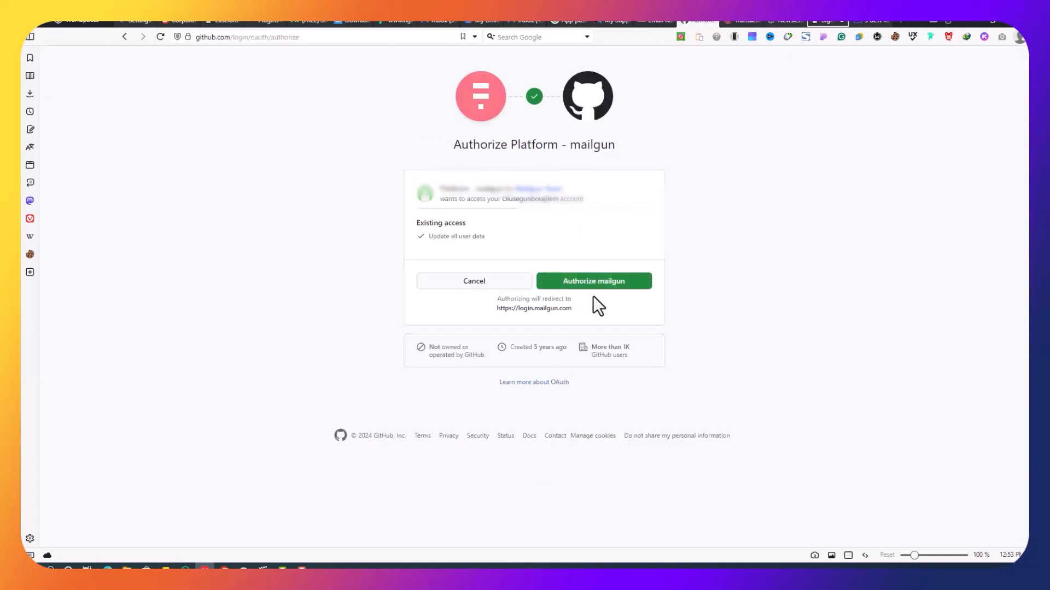
click(602, 284)
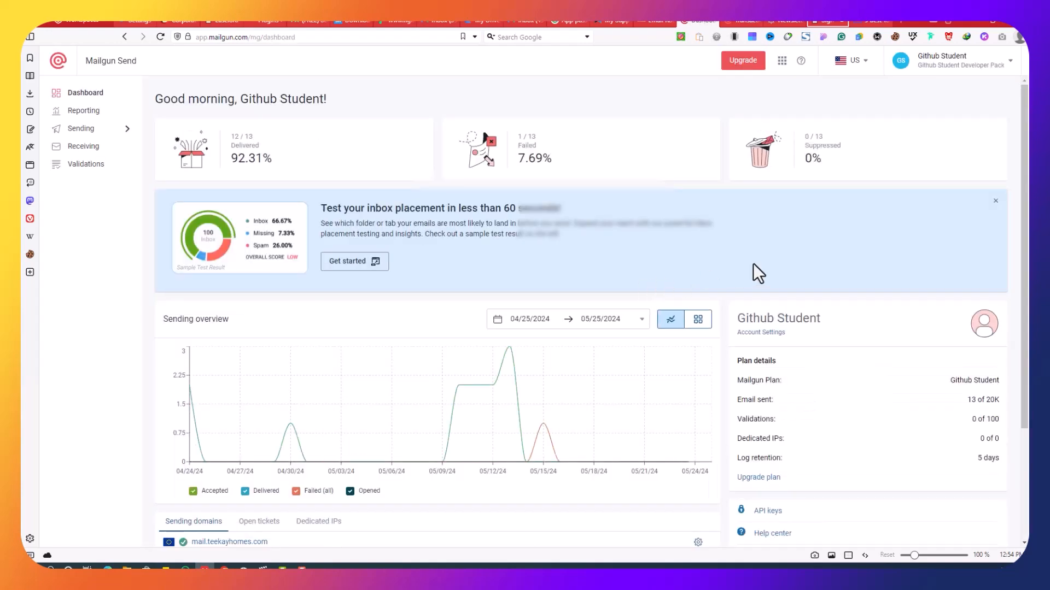
Scroll the Mailgun dashboard to review the three verified sending domains, then return to the top
scroll(754, 264, down, 3)
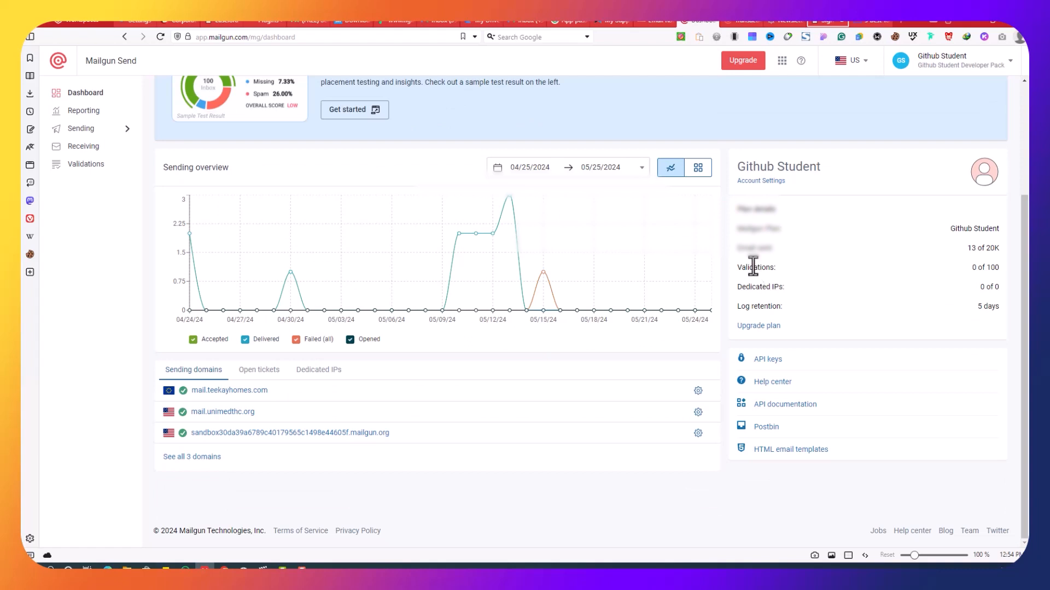
scroll(843, 234, up, 3)
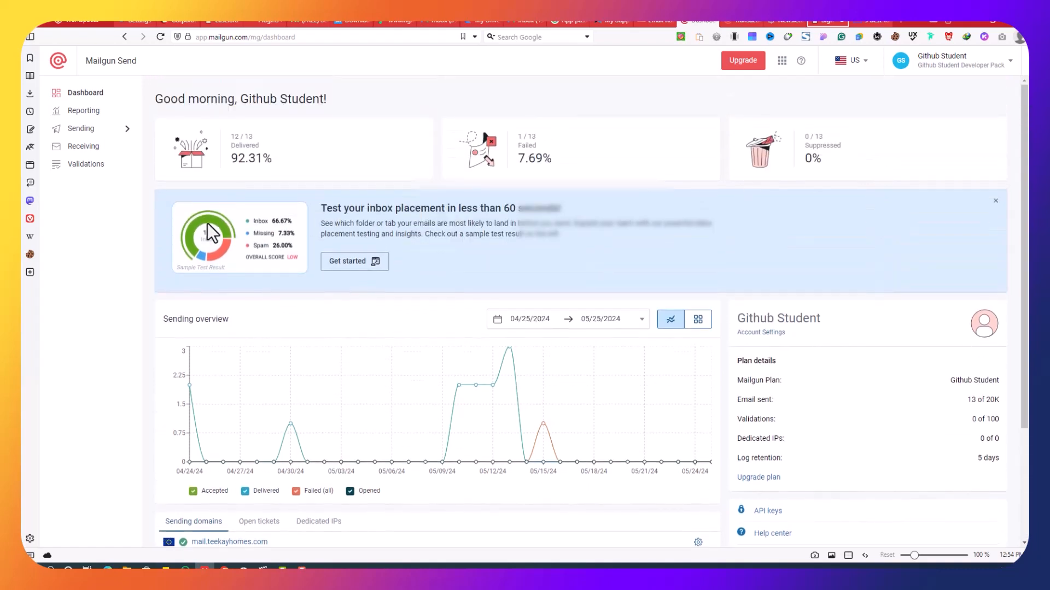
click(115, 137)
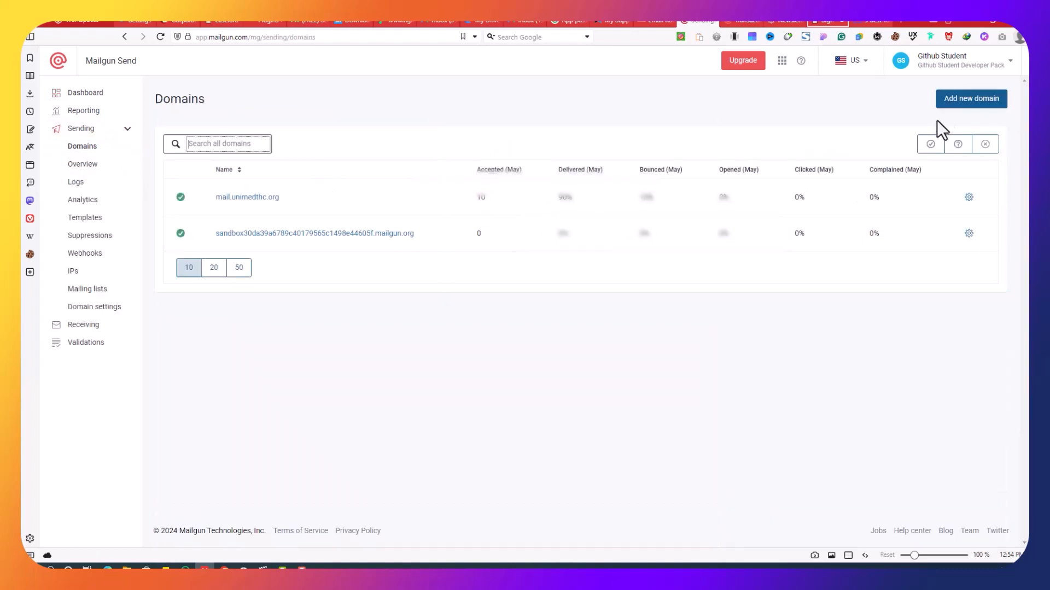
click(959, 109)
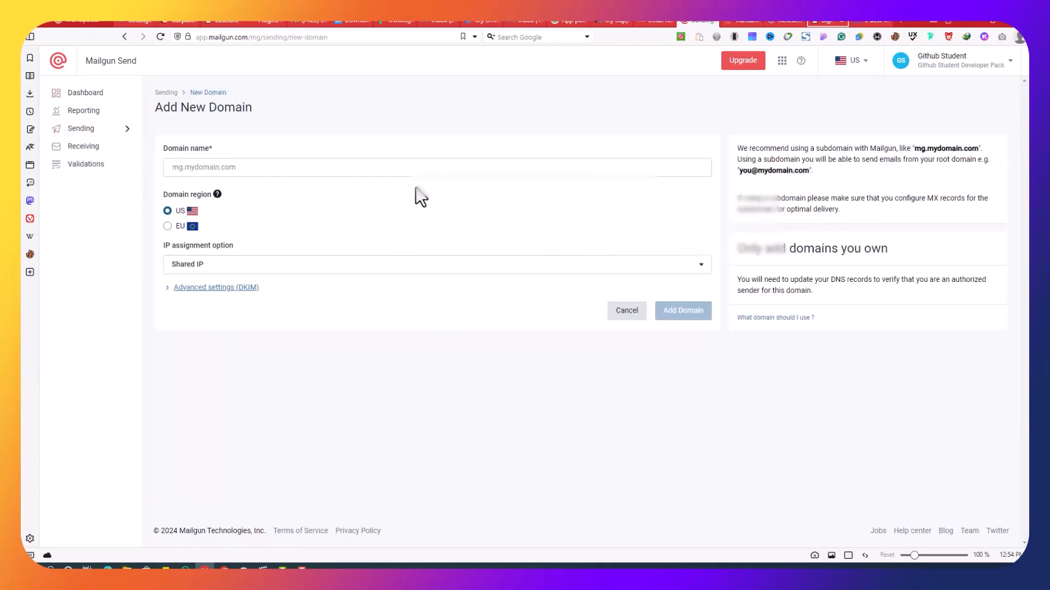
click(615, 21)
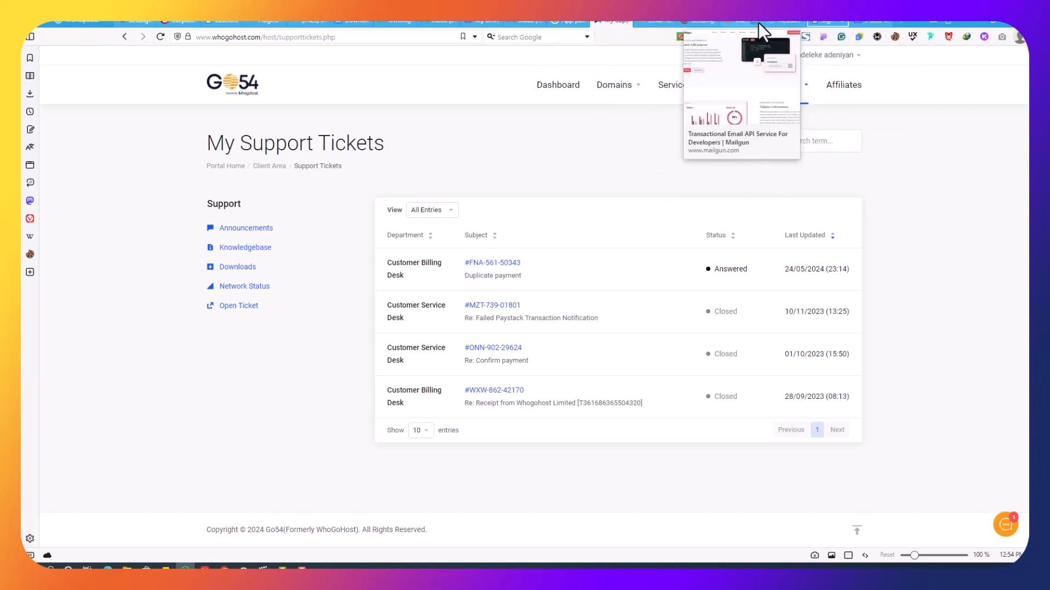
click(705, 22)
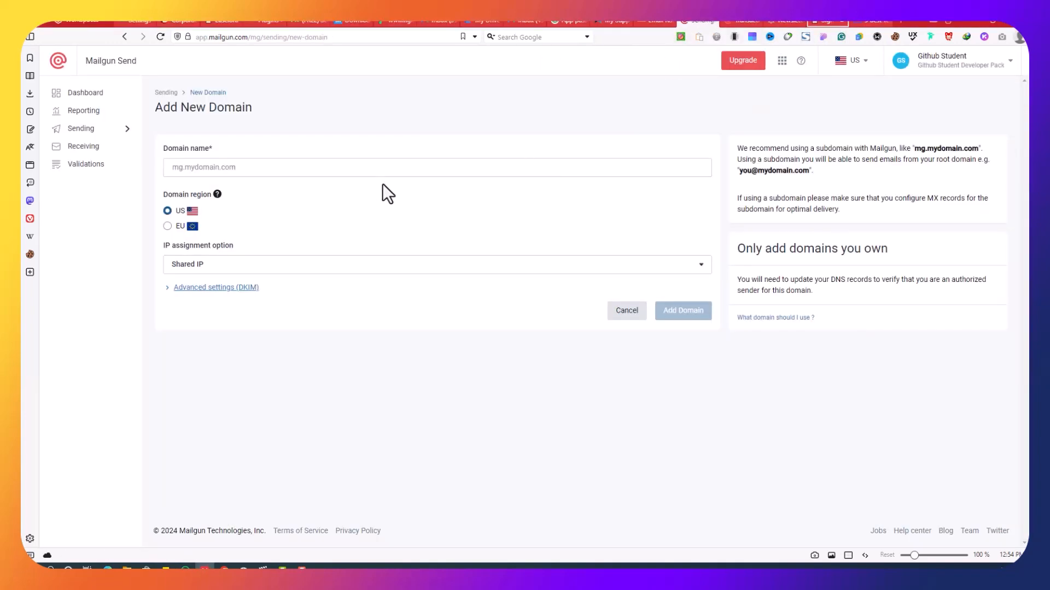
click(386, 169)
right_click(387, 169)
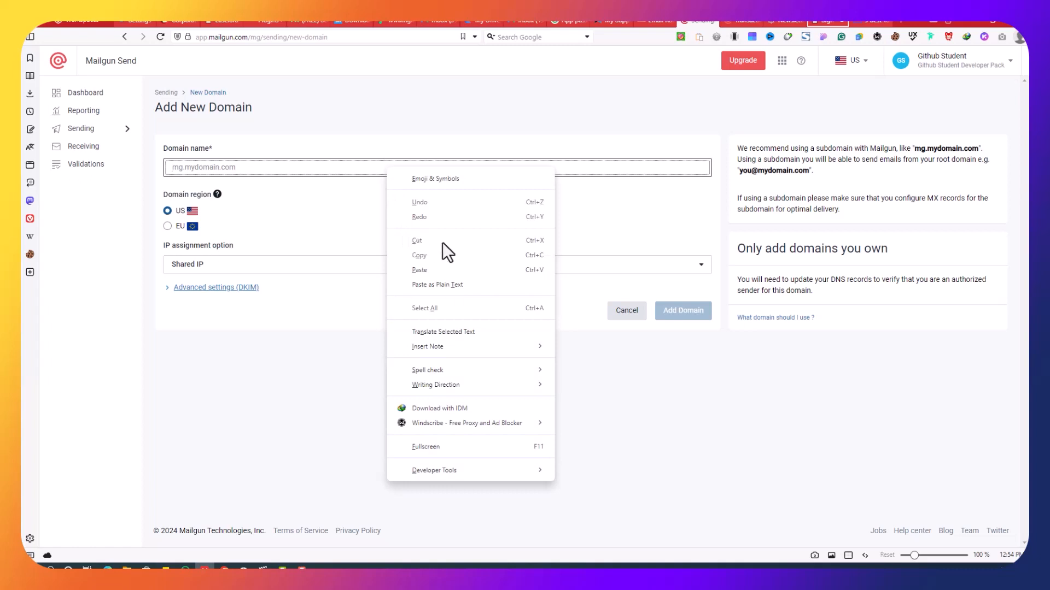
click(447, 270)
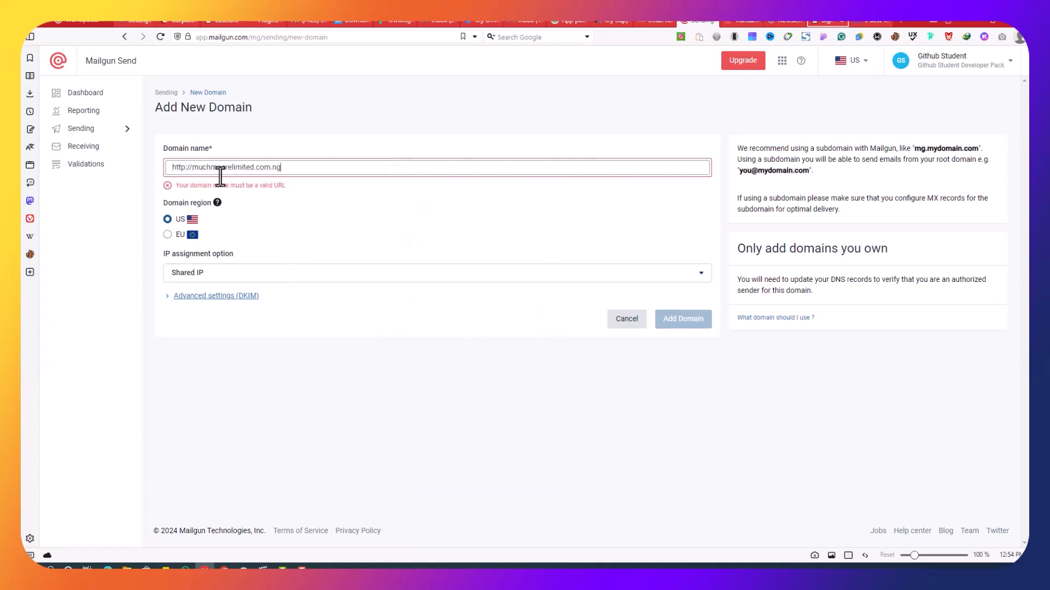
drag(173, 168, 192, 167)
key(BackSpace)
click(323, 211)
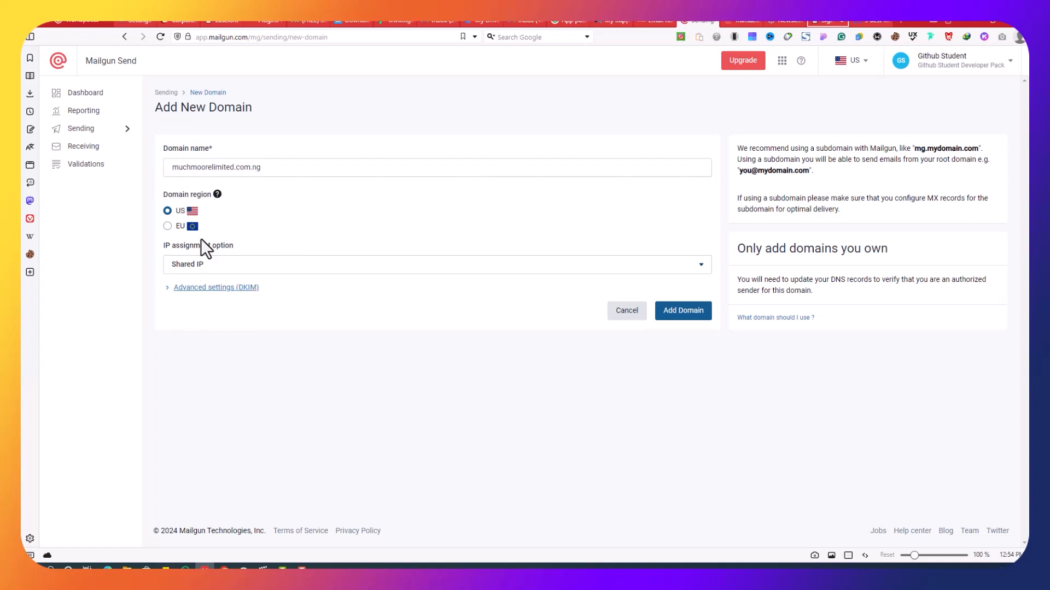
Keep the shared IP and set the DKIM key length to 2048 bits
click(222, 271)
click(224, 288)
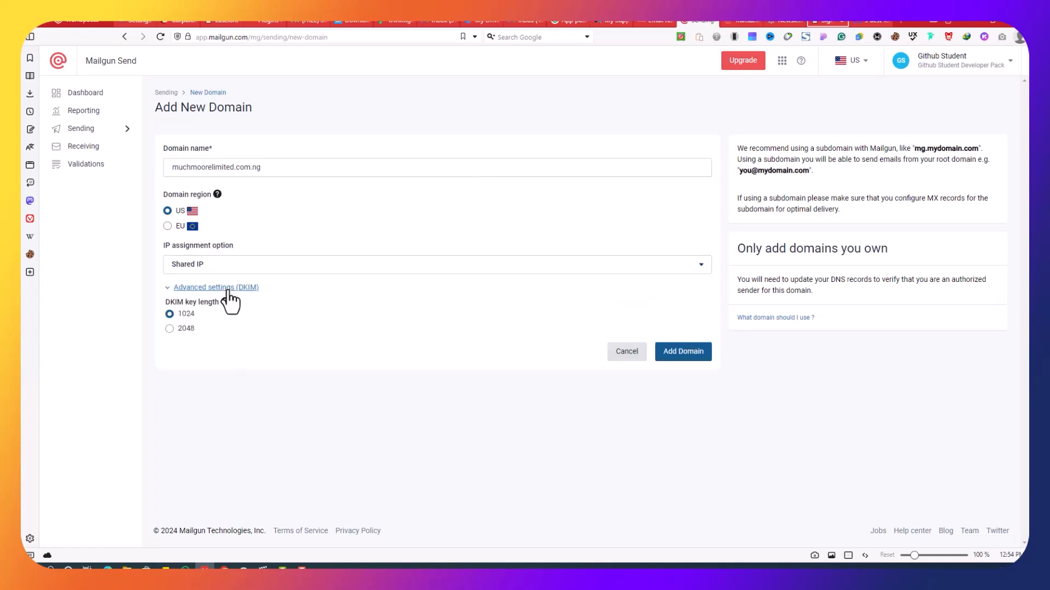
click(190, 330)
Create muchmoorelimited.com.ng in Mailgun and copy its SPF record value for Cloudflare
click(678, 356)
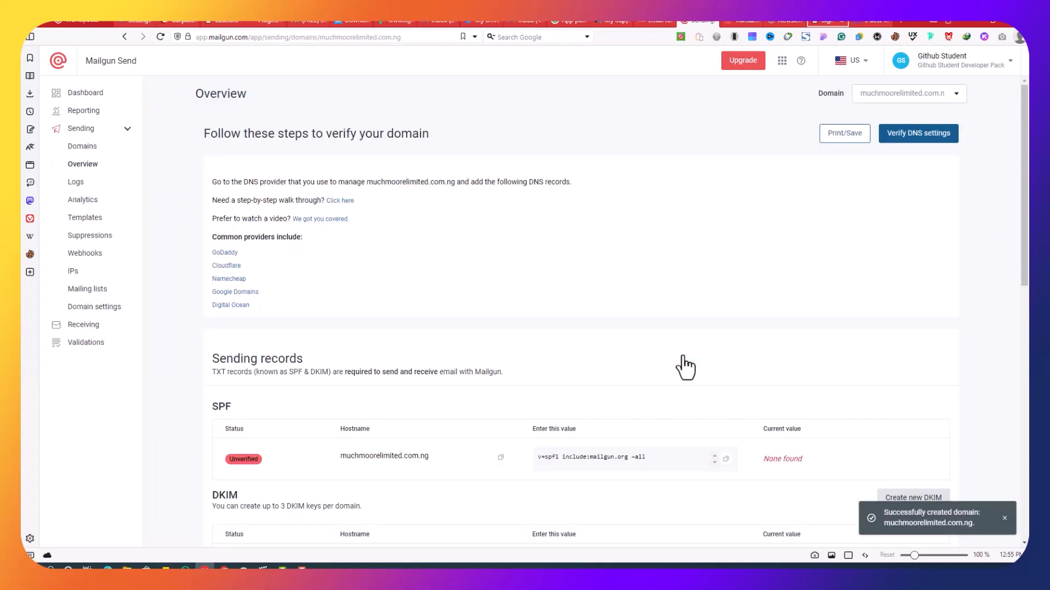
scroll(686, 361, down, 4)
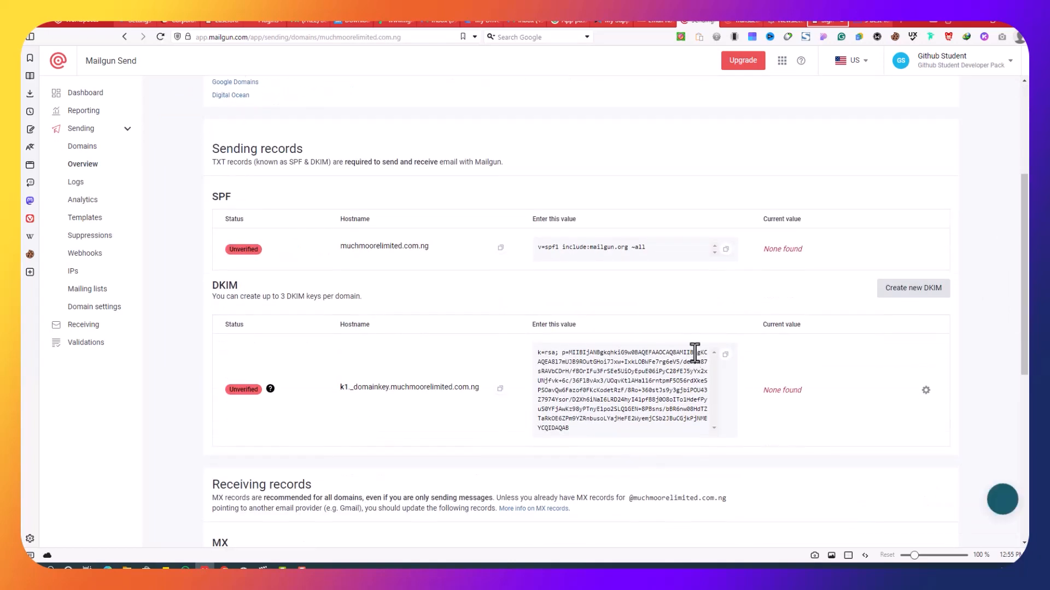
scroll(742, 340, up, 4)
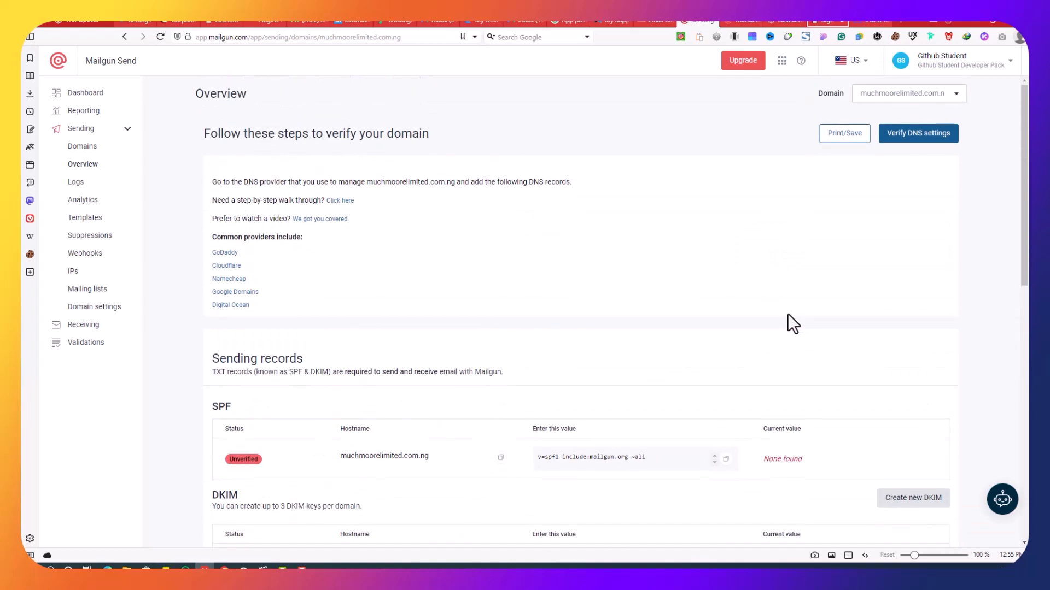
scroll(787, 323, down, 4)
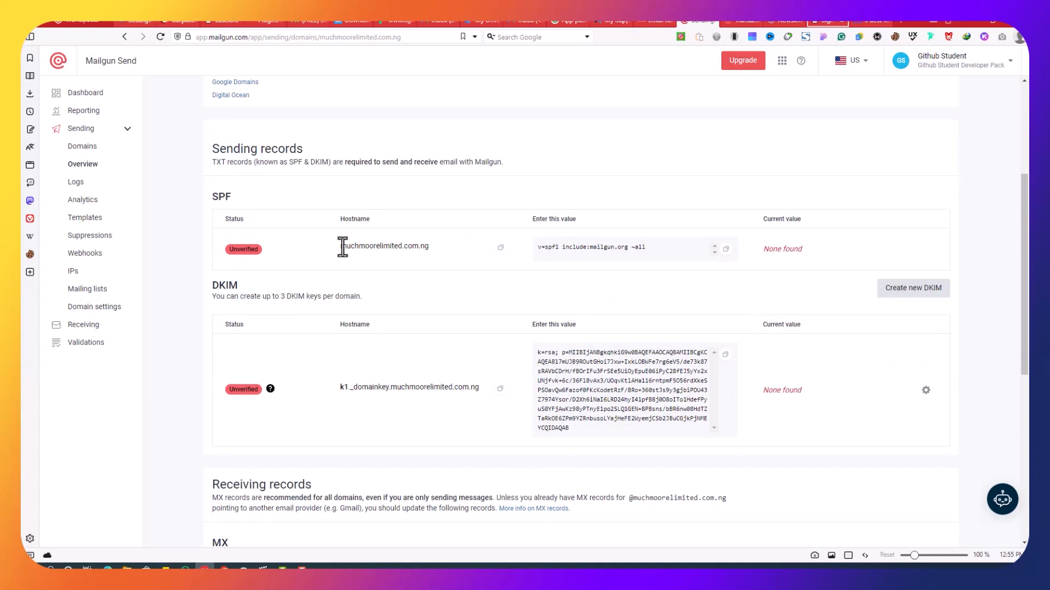
click(501, 248)
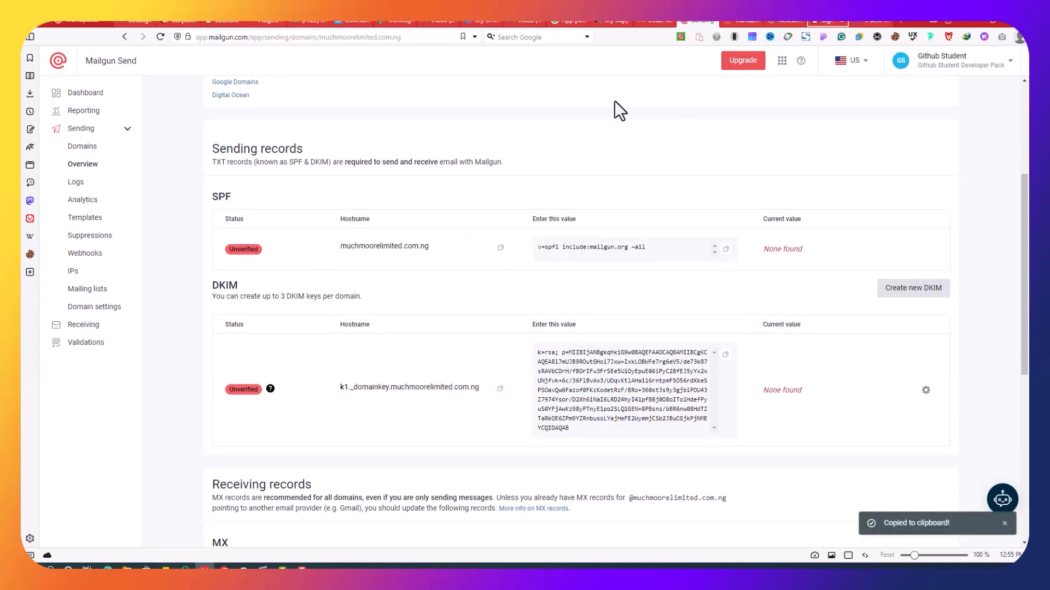
click(655, 23)
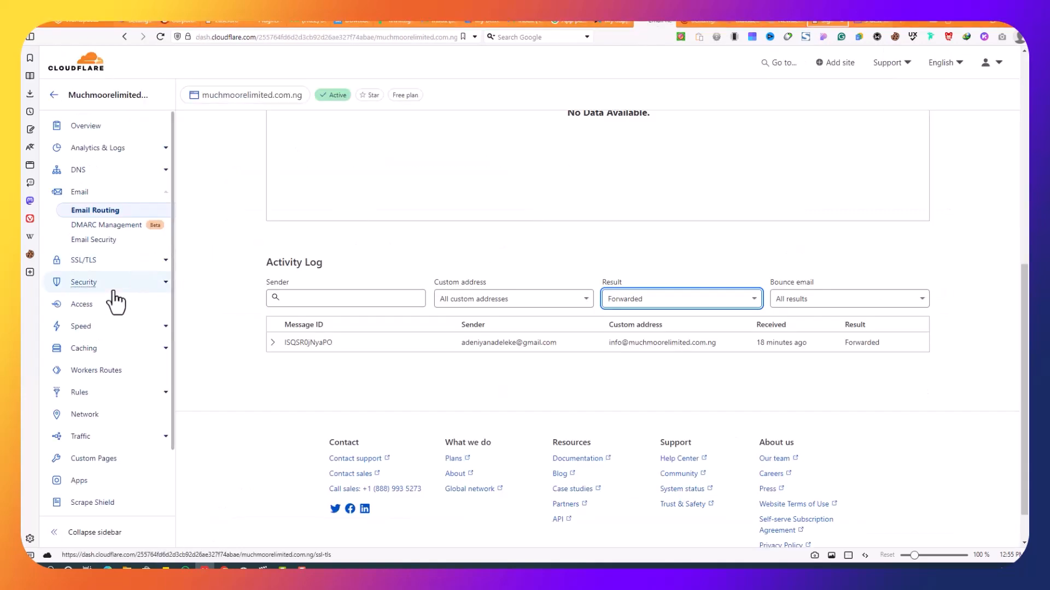
In the domain's Cloudflare DNS, start a TXT record named muchmoorelimited.com.ng
click(133, 164)
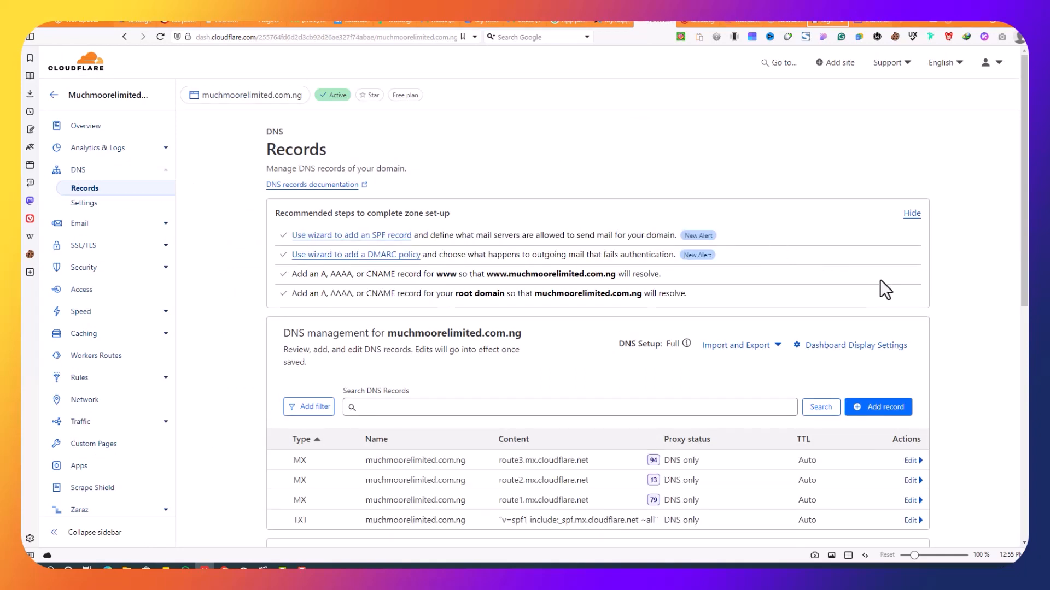
scroll(930, 339, down, 3)
click(880, 251)
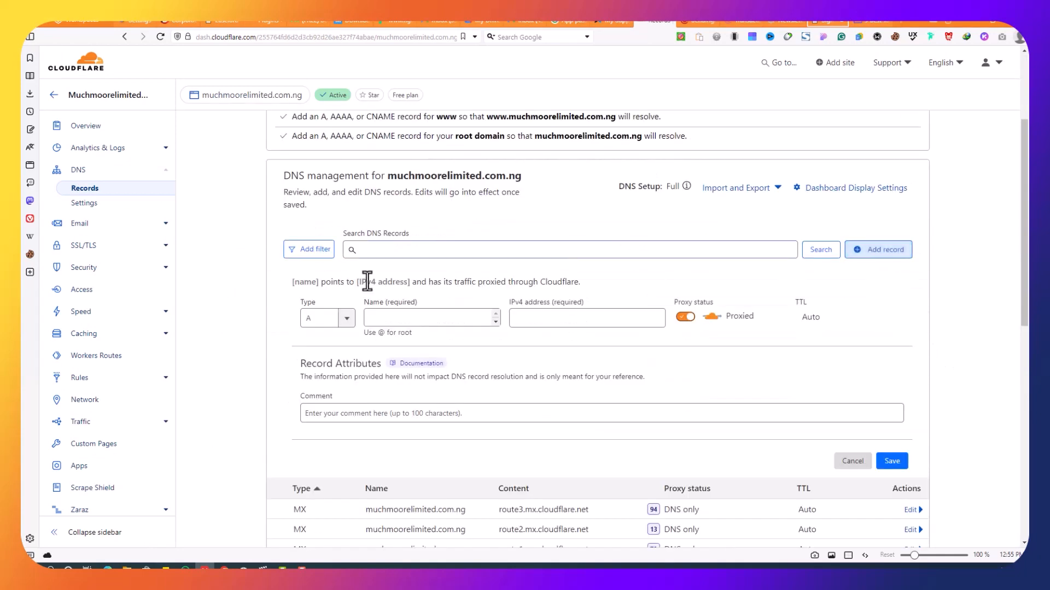
click(347, 319)
scroll(328, 410, down, 5)
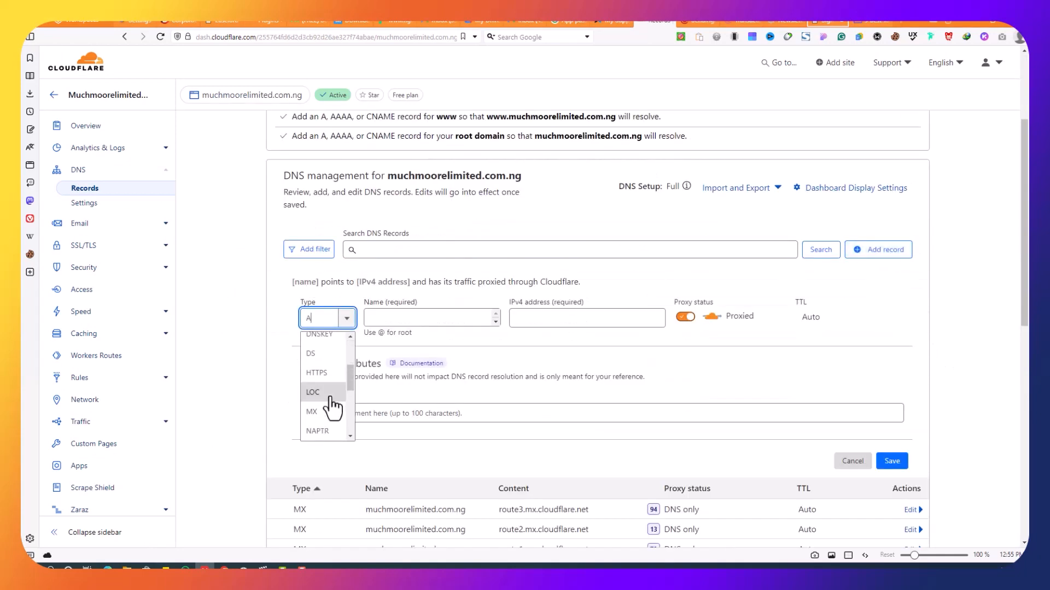
click(320, 414)
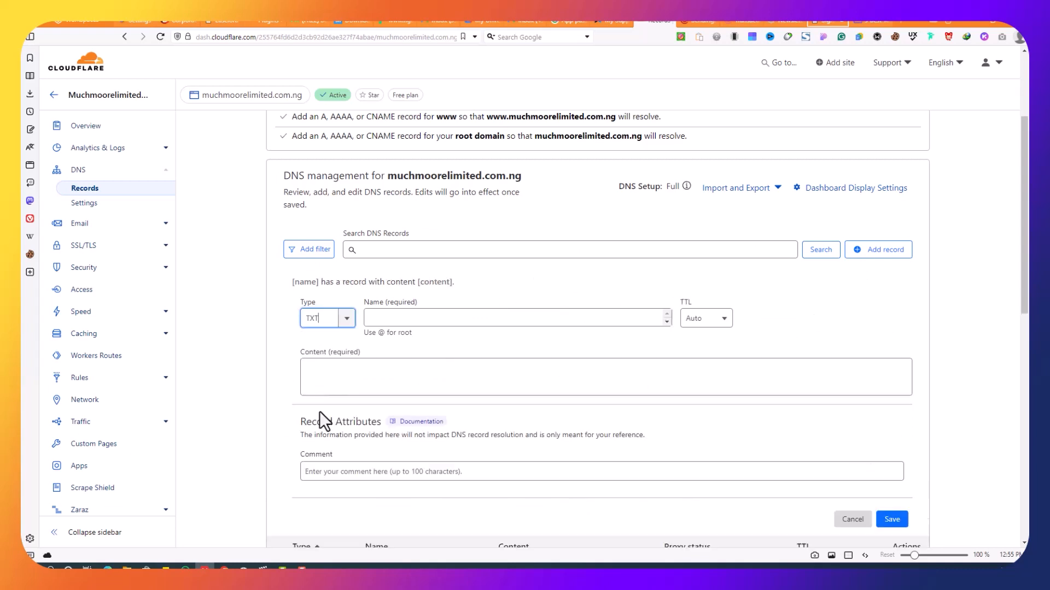
right_click(474, 317)
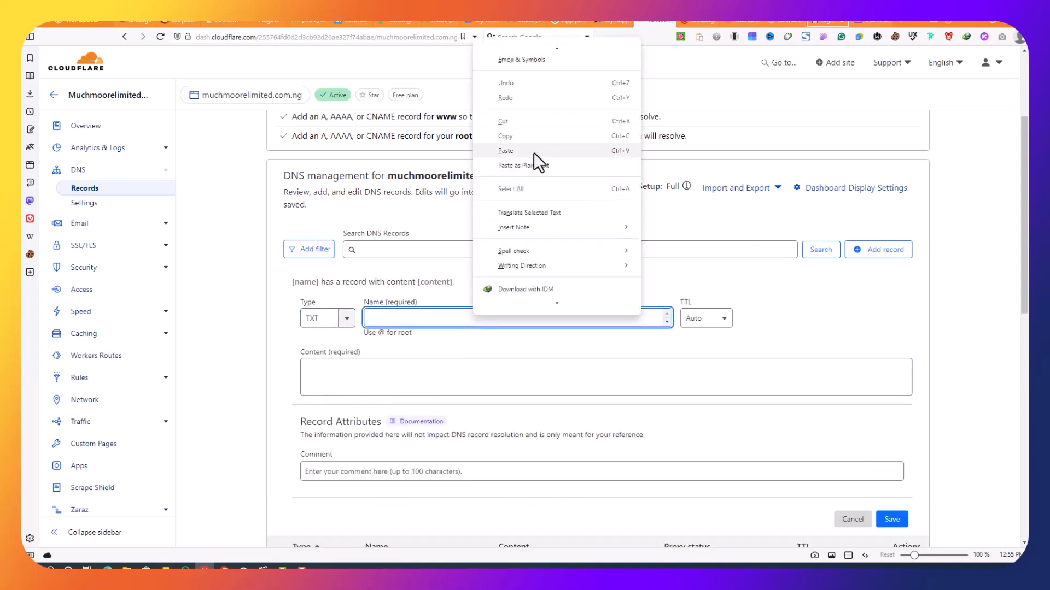
click(534, 152)
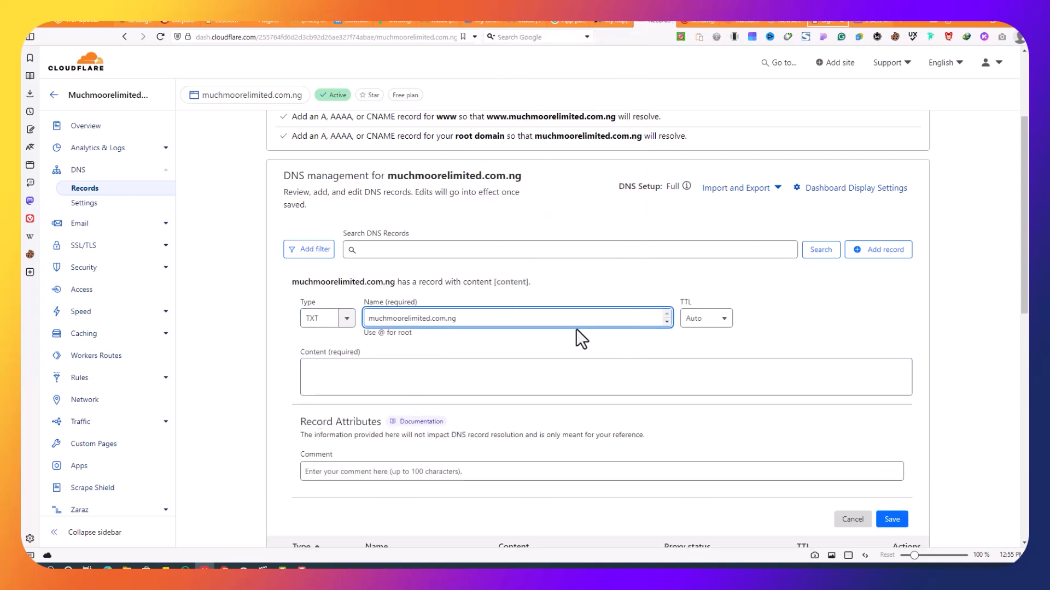
Paste Mailgun's SPF value v=spf1 include:mailgun.org ~all as content and save the record
click(700, 23)
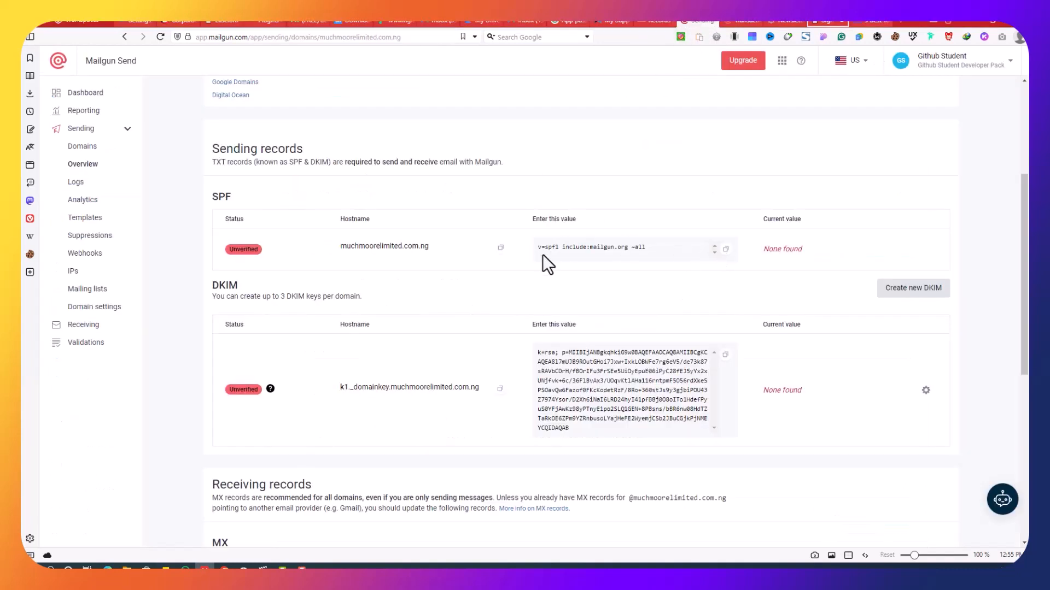
click(725, 250)
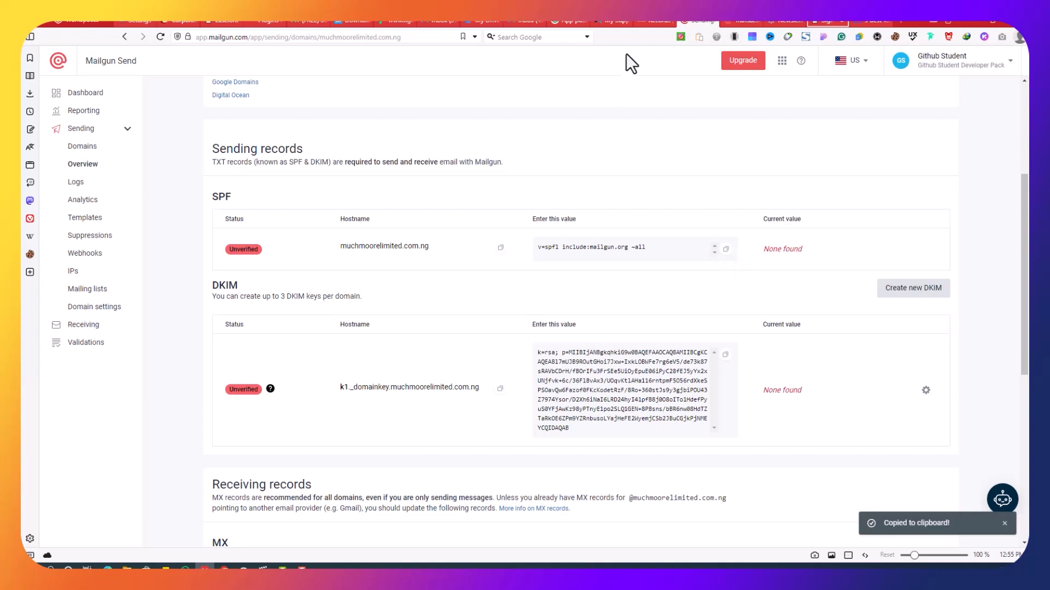
click(660, 21)
click(502, 386)
right_click(507, 370)
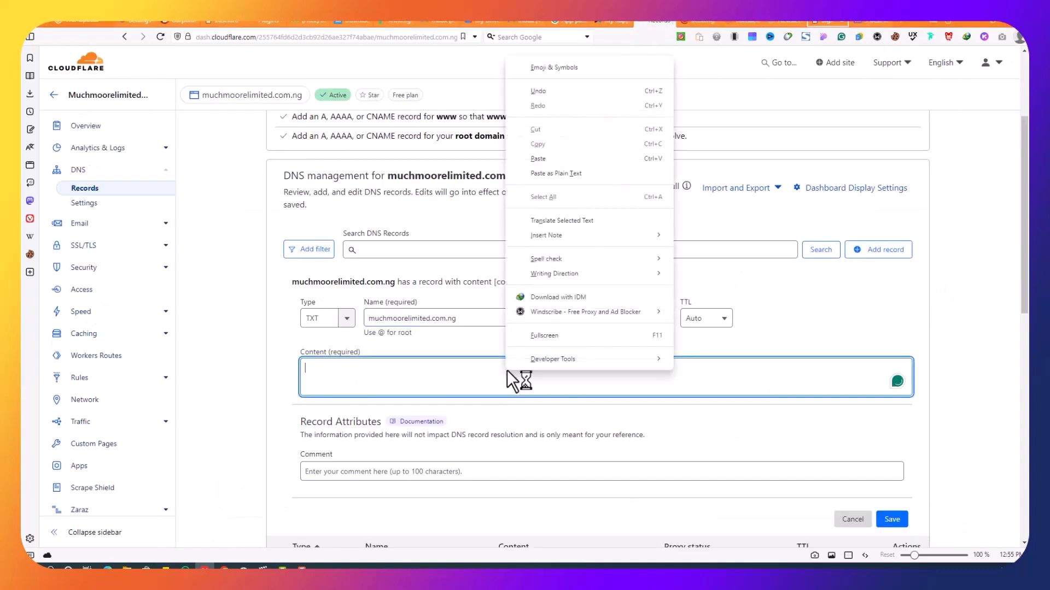
click(588, 159)
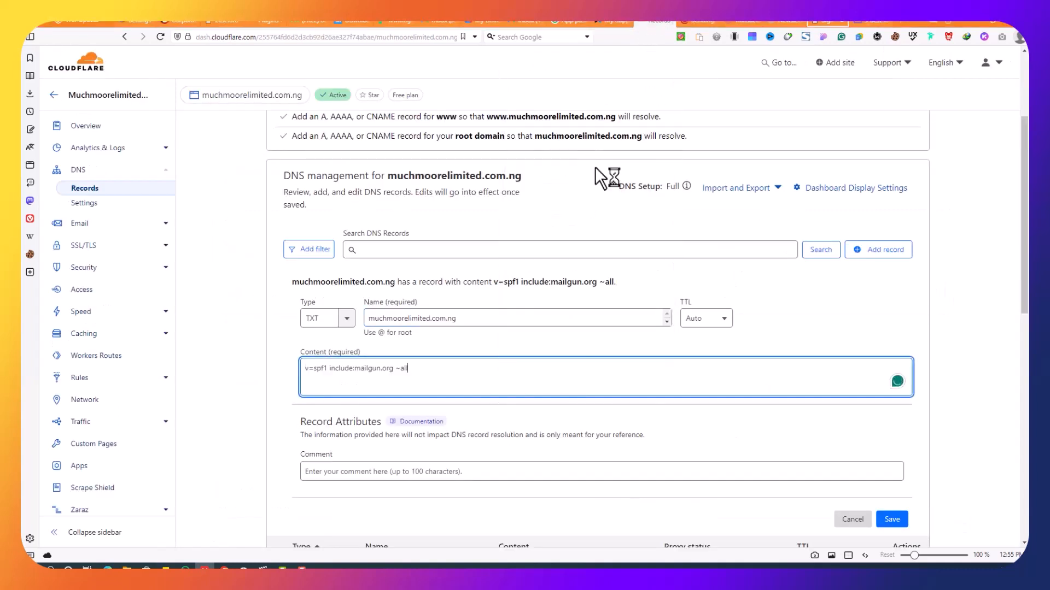
click(894, 521)
click(611, 21)
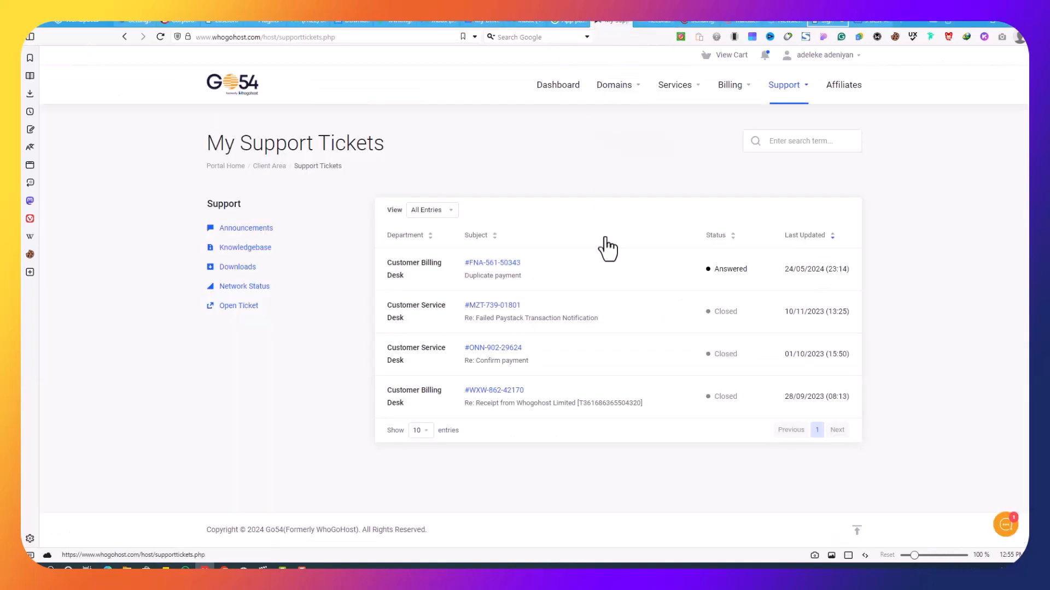
click(694, 21)
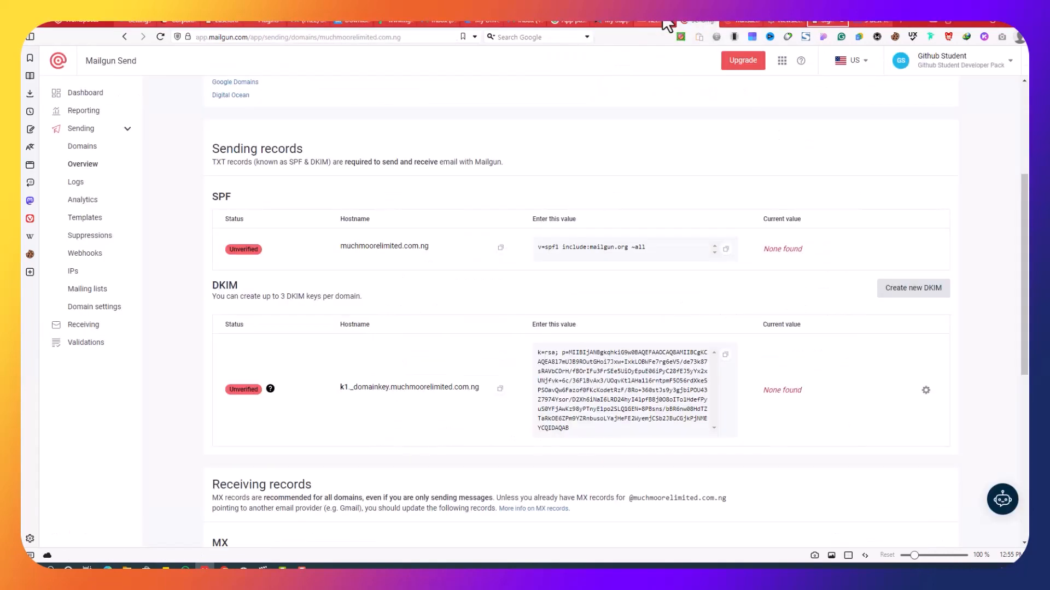
Start a Cloudflare TXT record named with Mailgun's k1._domainkey DKIM hostname, and copy the DKIM key value
click(500, 389)
click(654, 20)
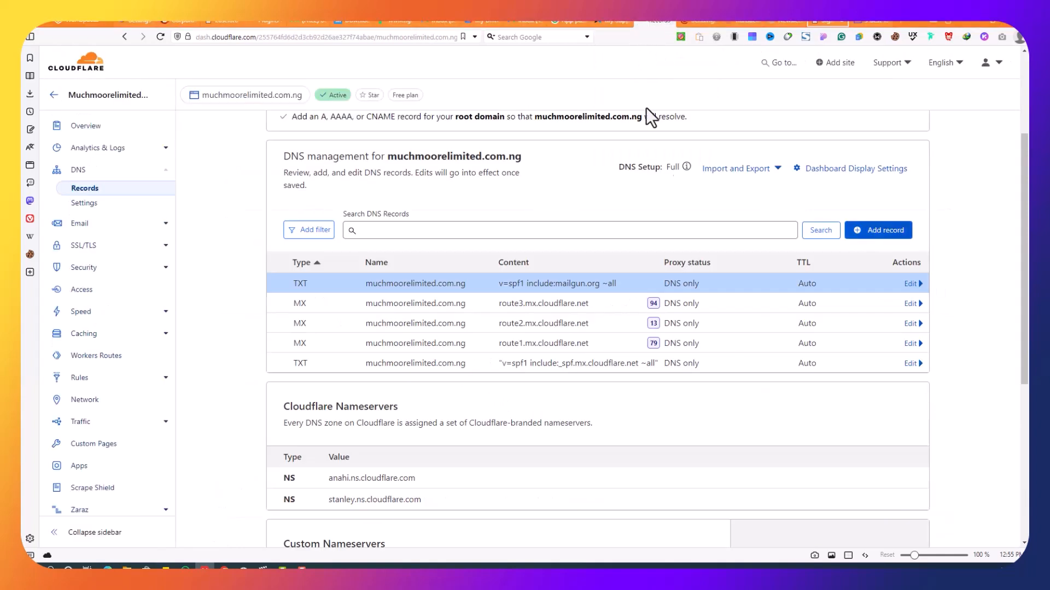
click(858, 241)
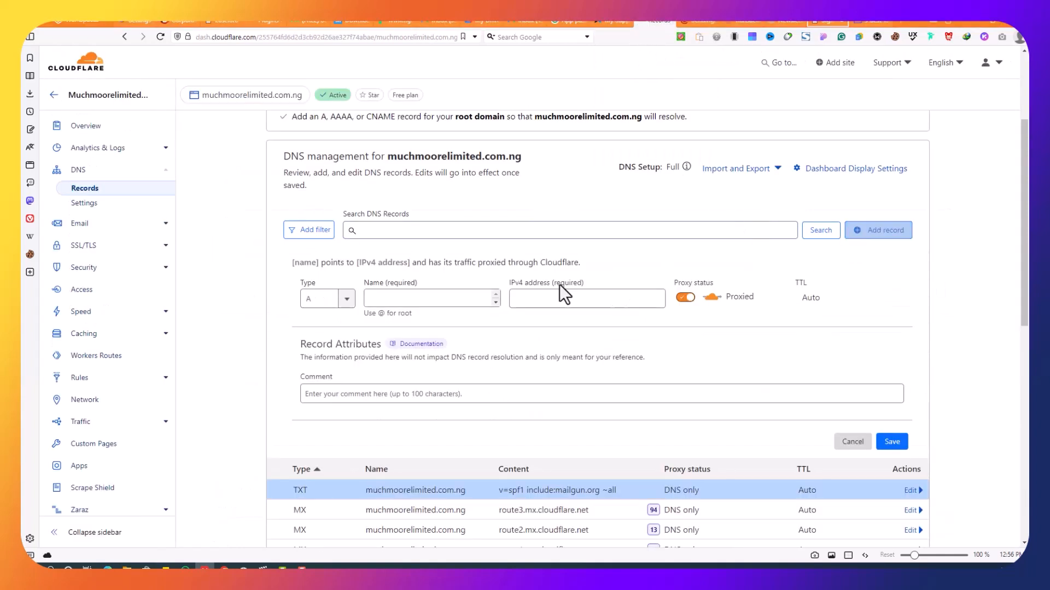
click(339, 299)
scroll(317, 355, down, 5)
scroll(317, 355, down, 2)
click(321, 409)
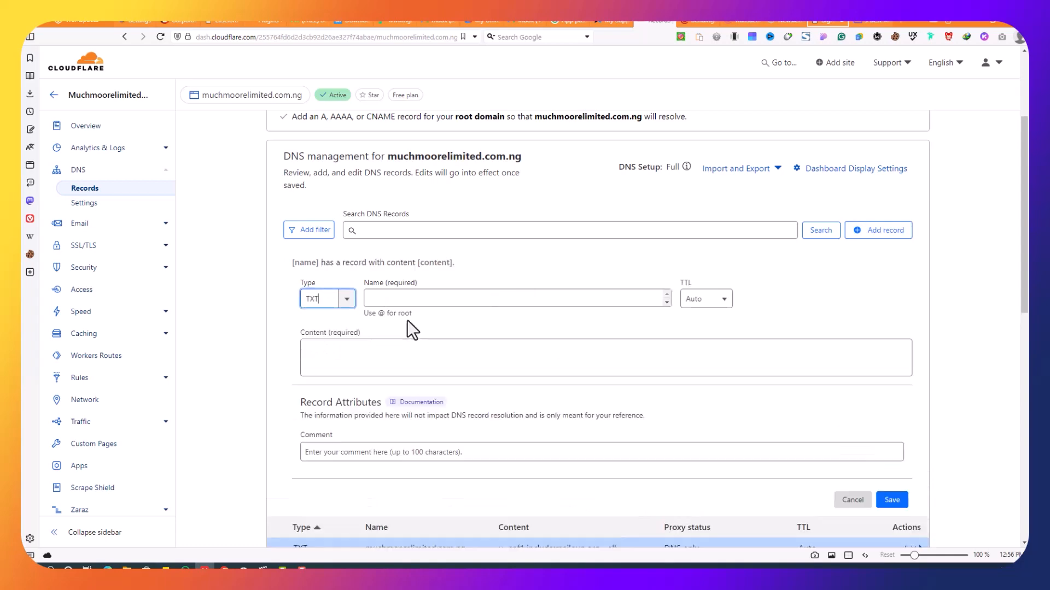
right_click(425, 299)
click(492, 145)
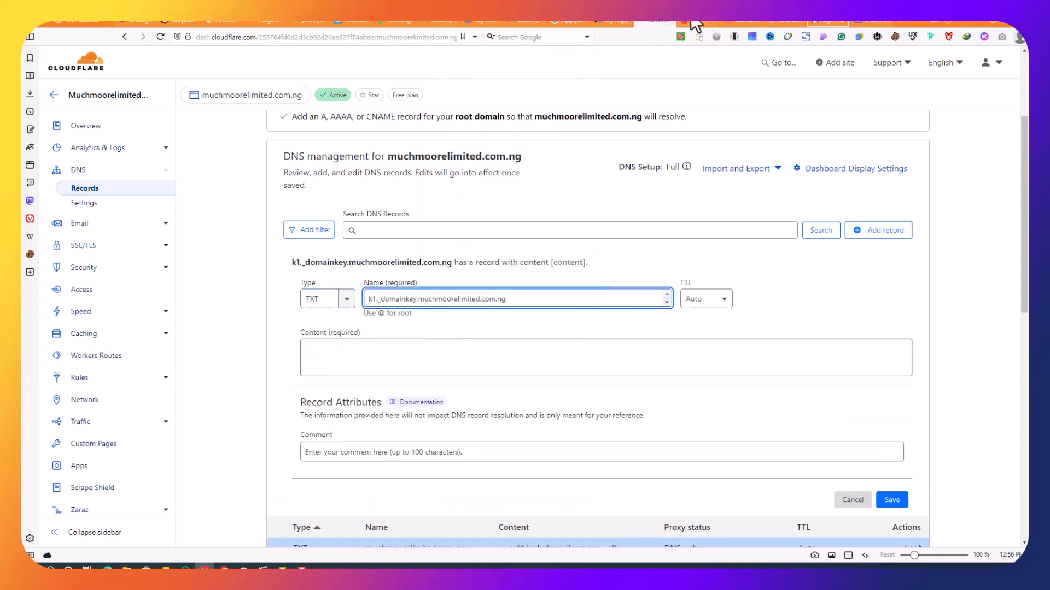
click(697, 21)
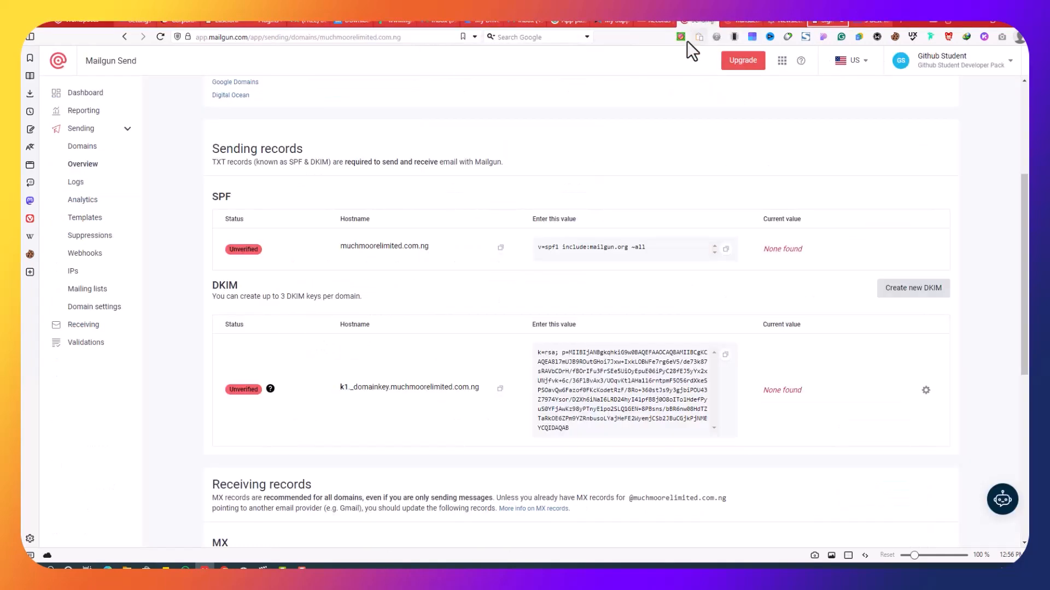
click(726, 353)
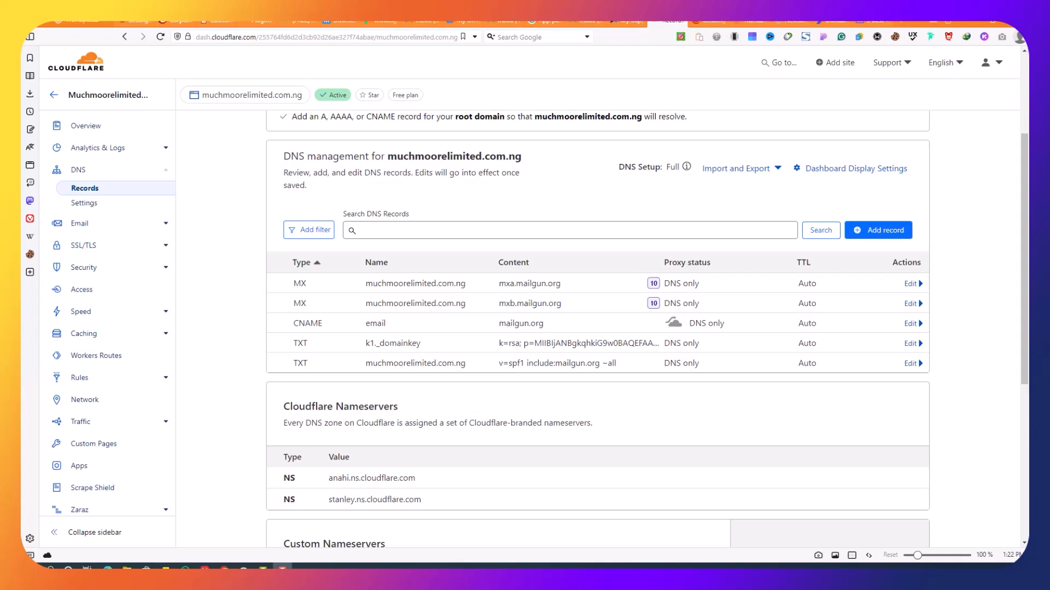
click(710, 21)
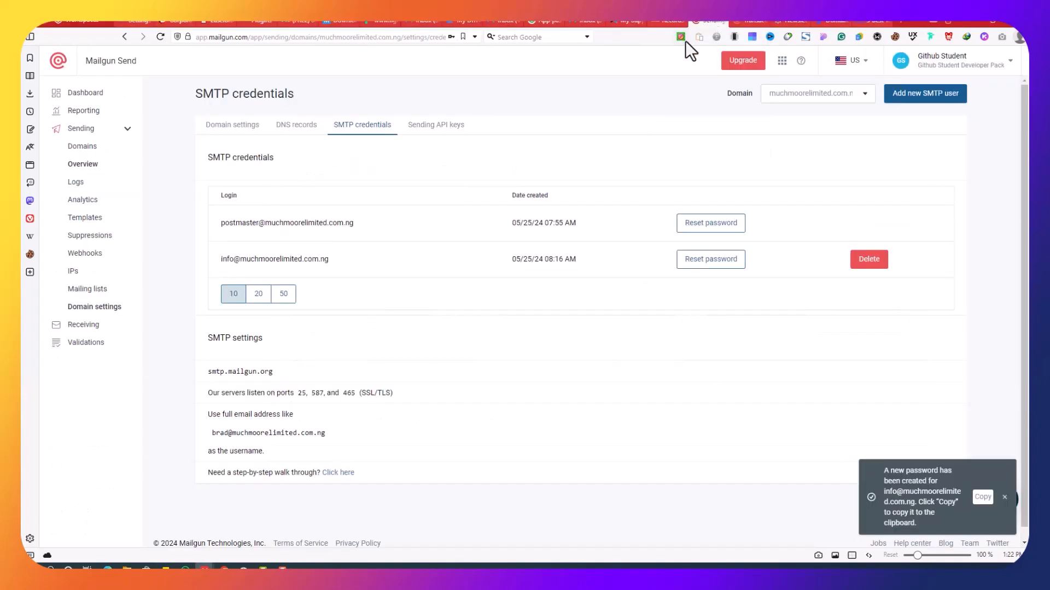
Check the verified MX and CNAME records in Mailgun, then review the CNAME's DNS-only status in Cloudflare
click(291, 130)
scroll(592, 284, down, 8)
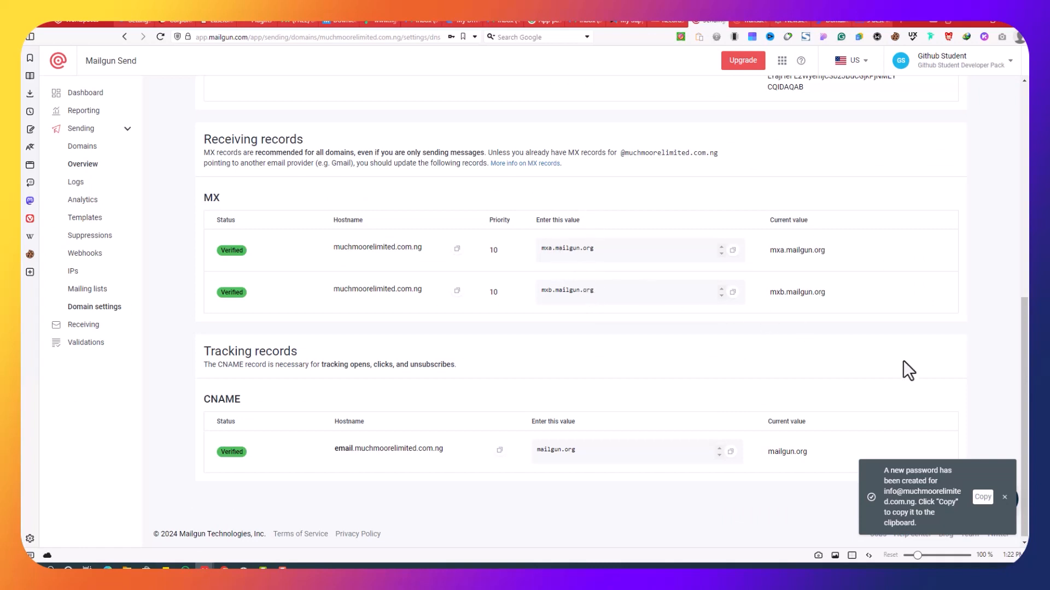
click(671, 21)
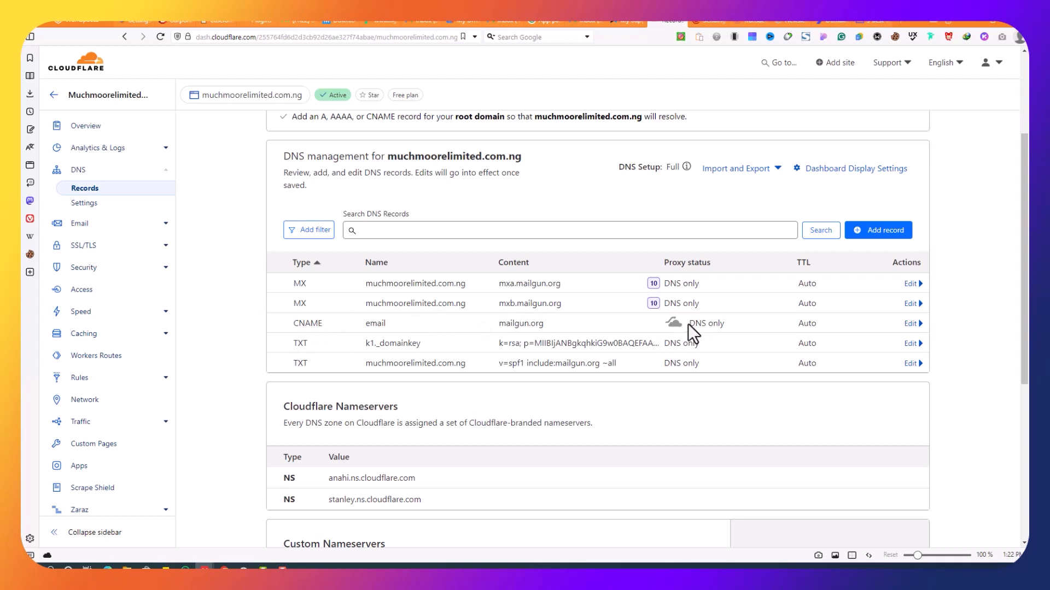
drag(689, 323, 767, 326)
click(968, 314)
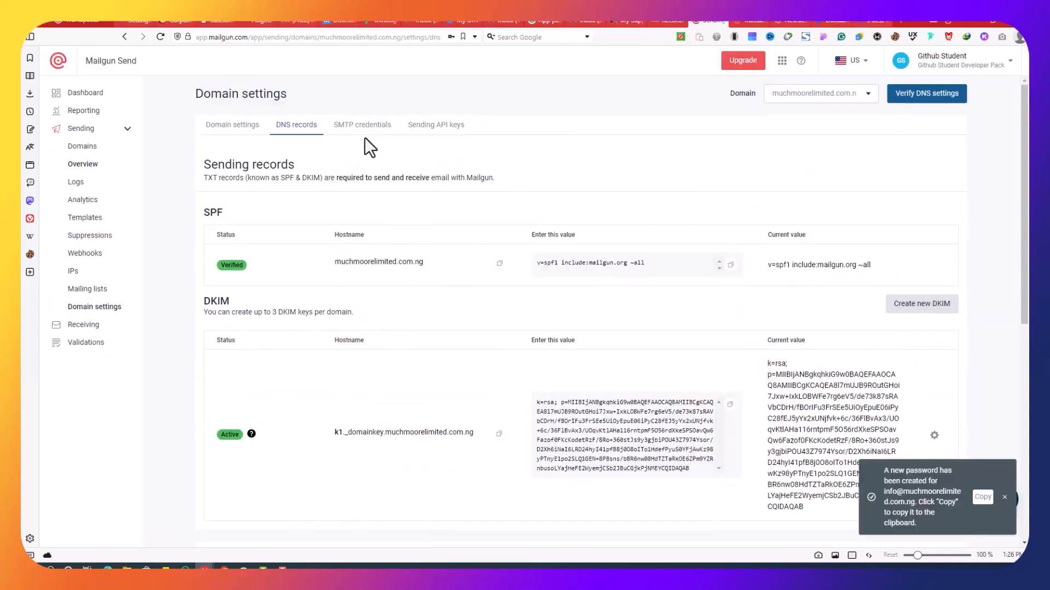
Open the domain's SMTP credentials, start a new SMTP user with automatic password, then close it unsaved
click(362, 131)
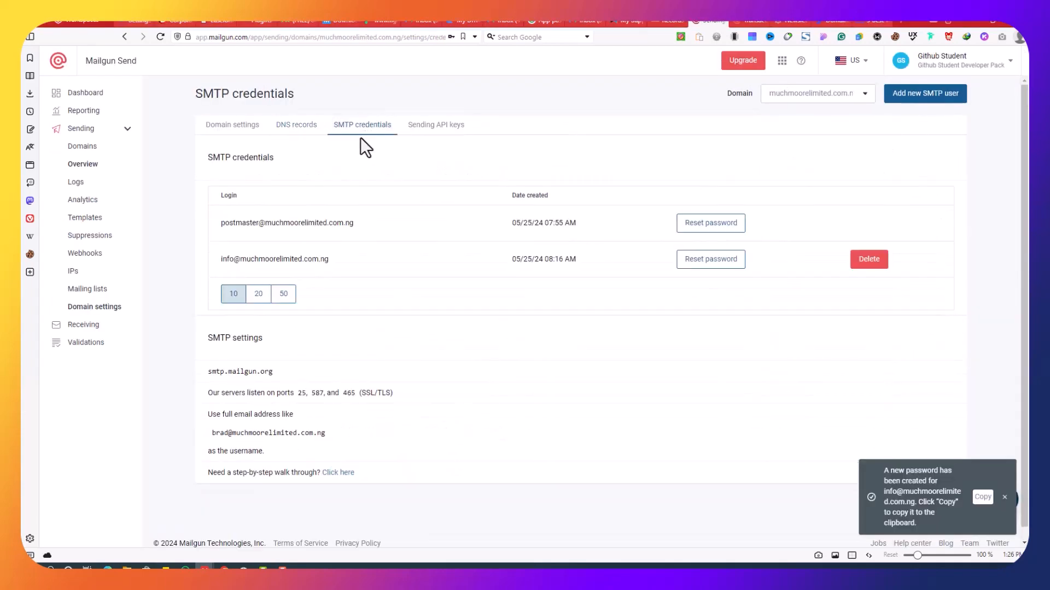
click(924, 101)
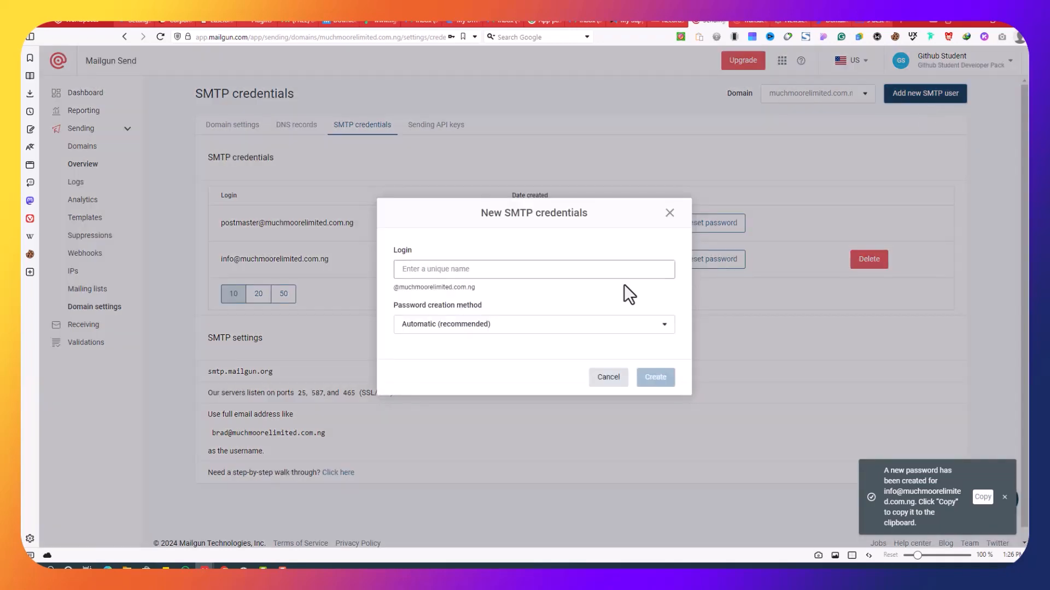
click(452, 270)
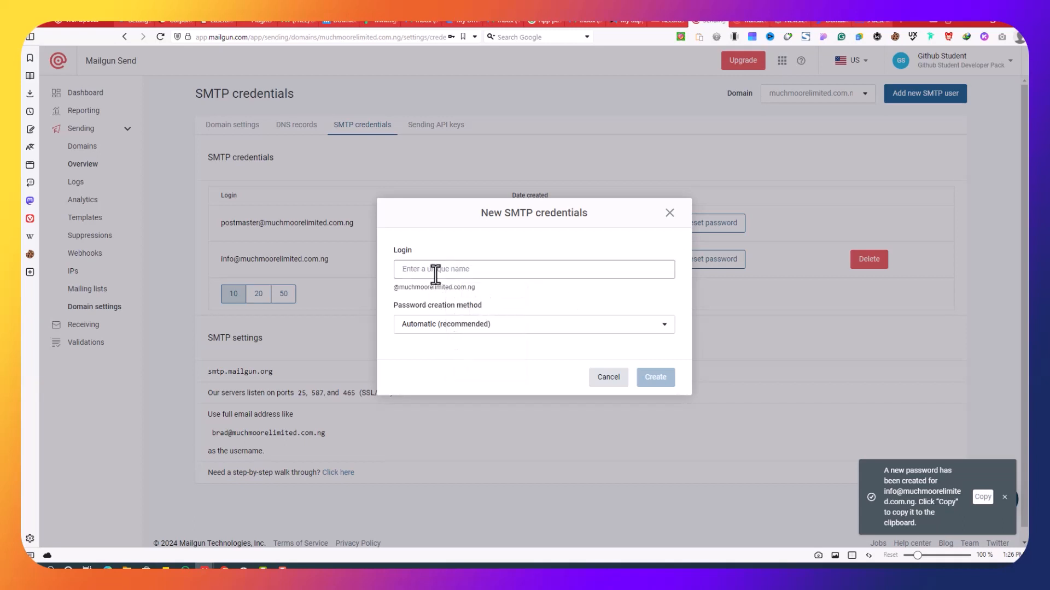
click(436, 273)
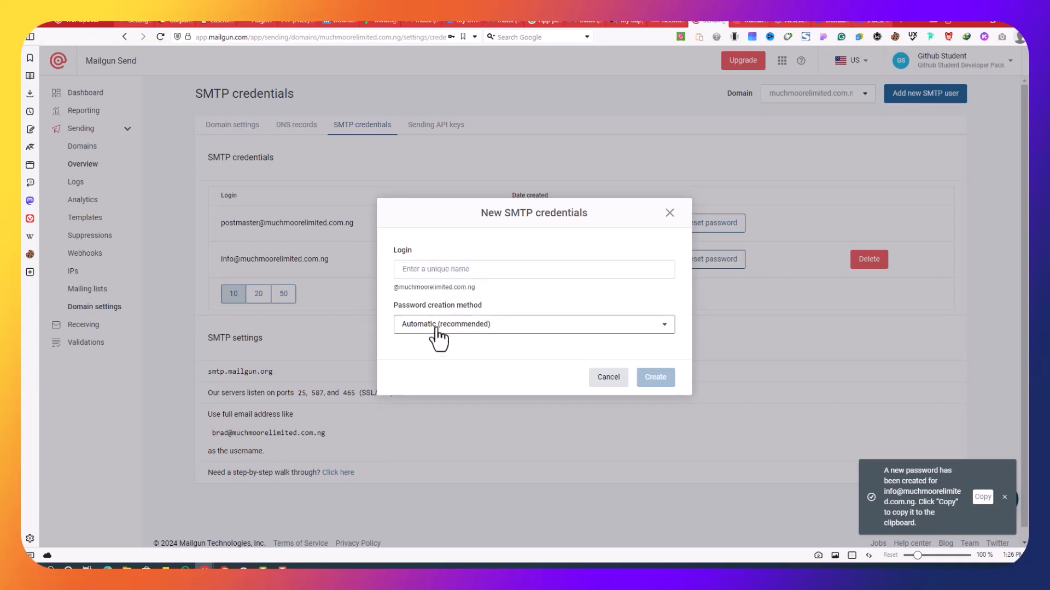
click(491, 331)
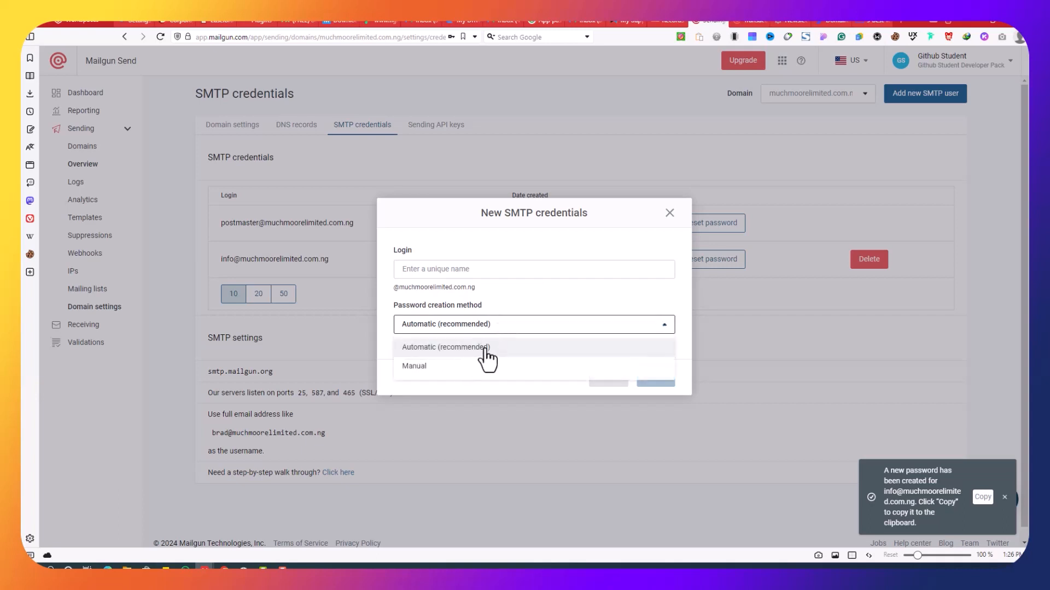
click(556, 301)
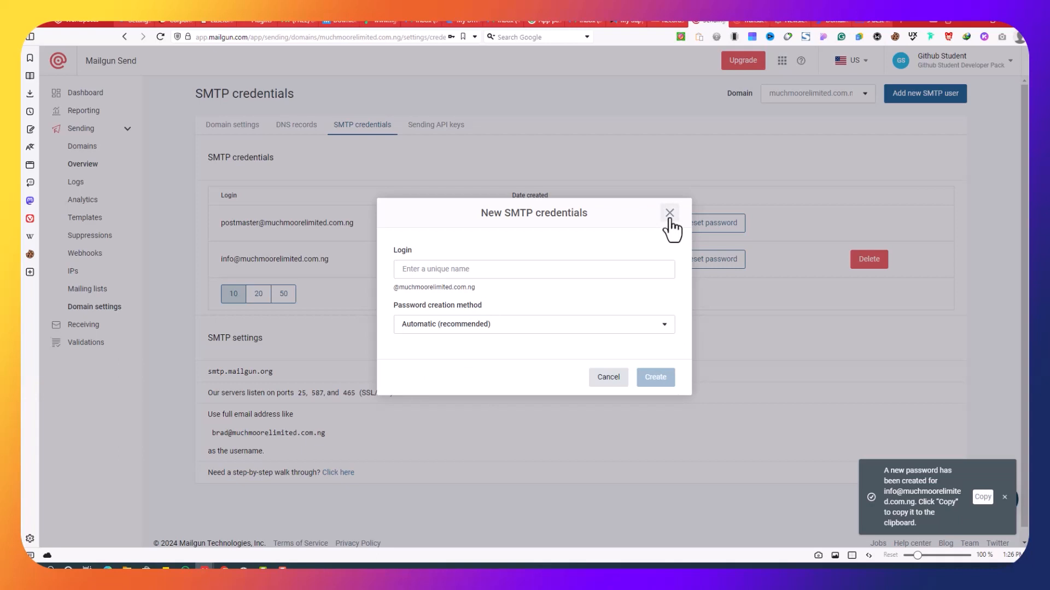
click(669, 214)
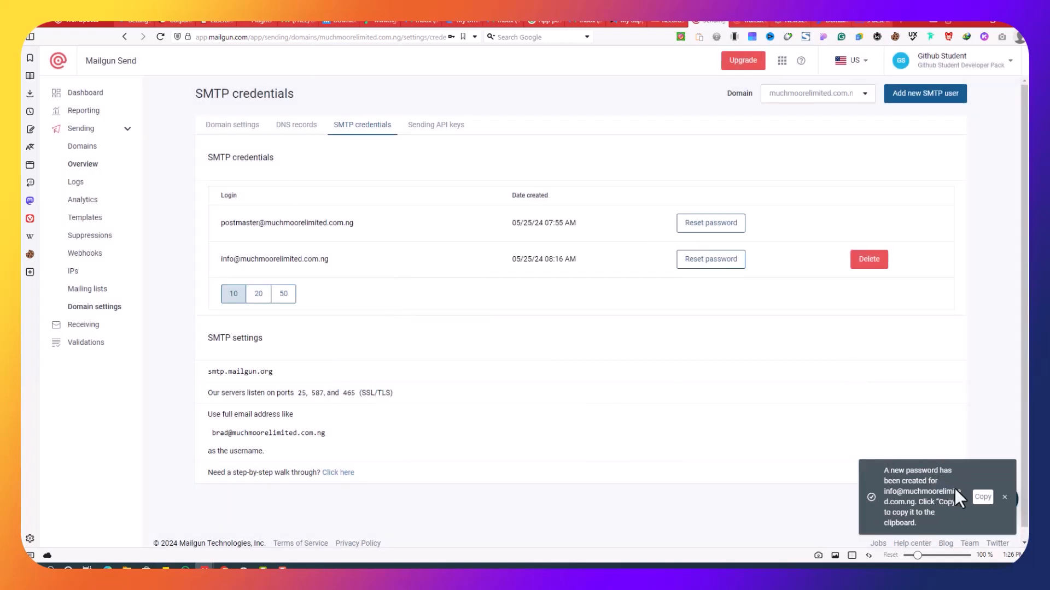
Copy the new SMTP password and the mail-tester test address, then return to Gmail compose
click(983, 497)
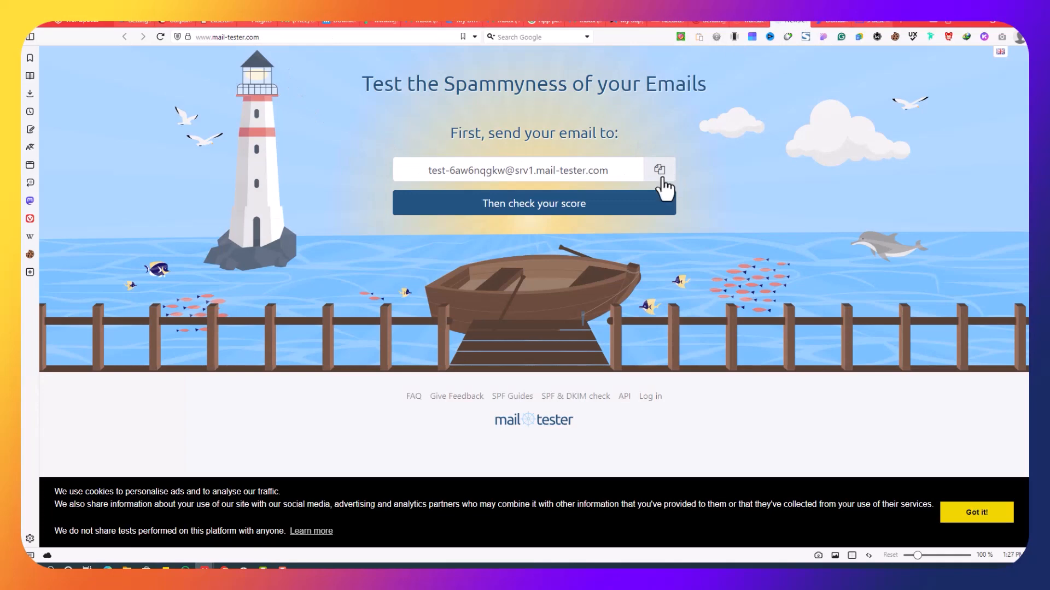
click(661, 175)
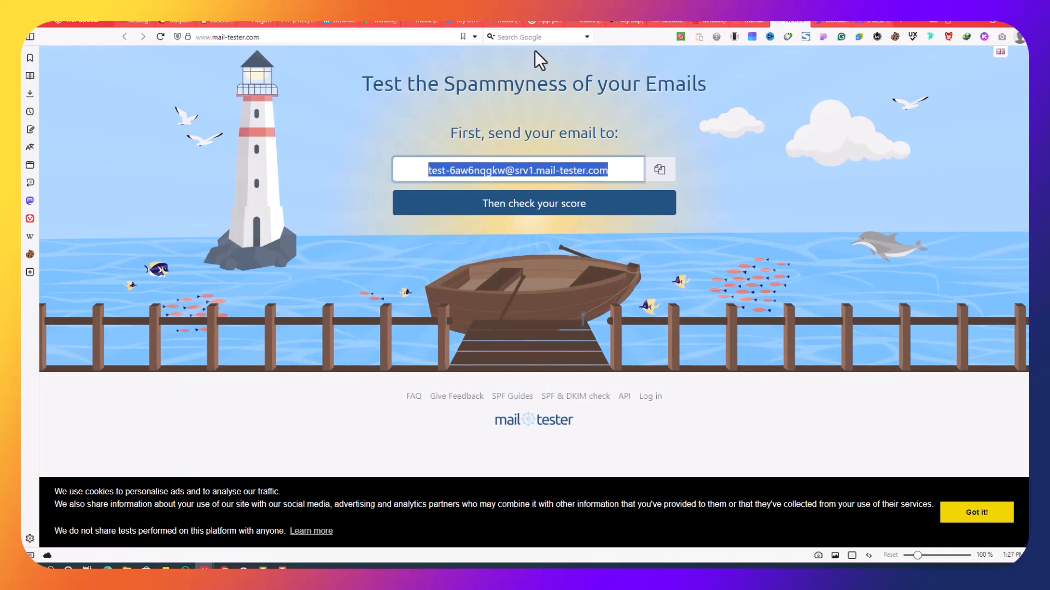
click(501, 20)
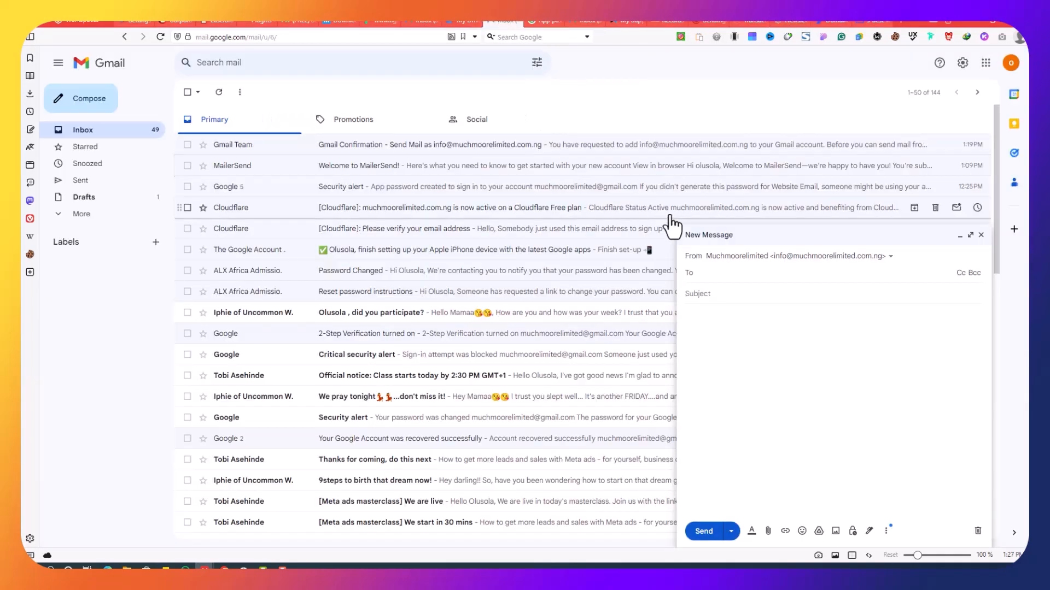
Address the Gmail draft to the mail-tester test address with the subject 'Test'
right_click(714, 275)
click(754, 378)
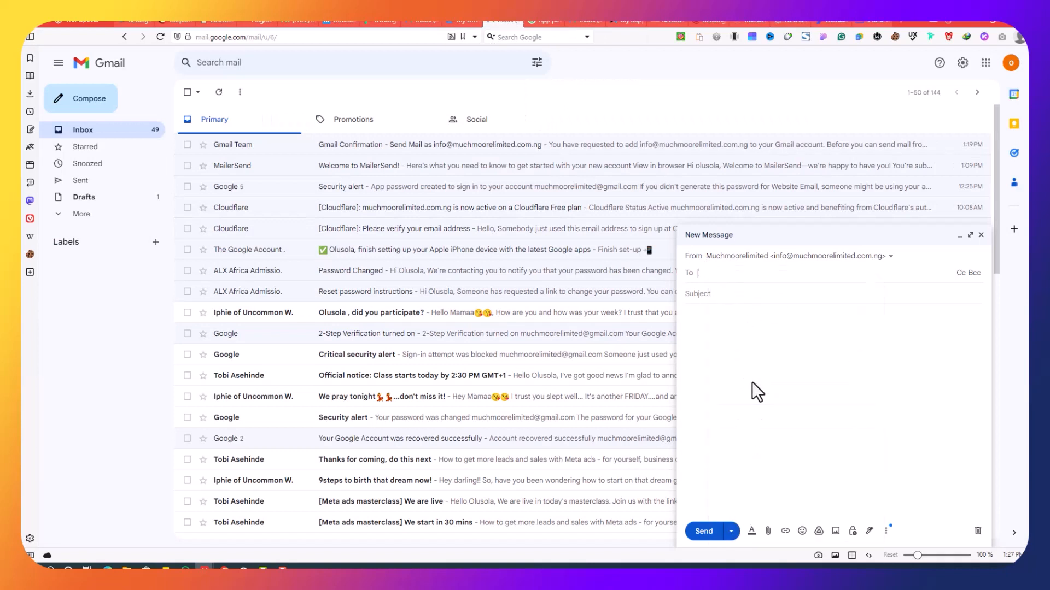
click(791, 306)
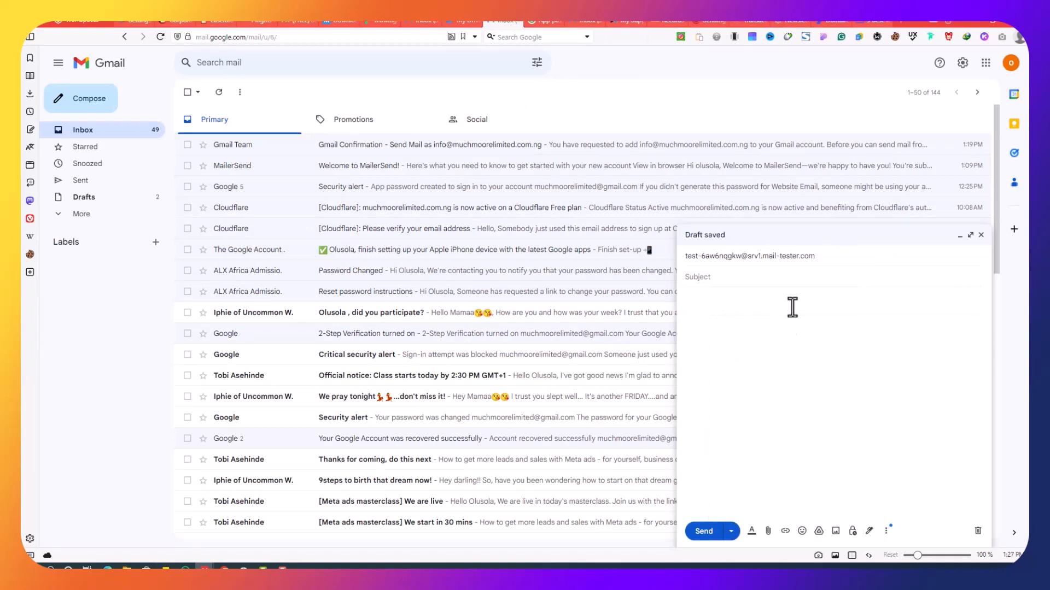
text(Test)
Copy the Key Features text from the SendPost deliverability article for the email body
click(873, 22)
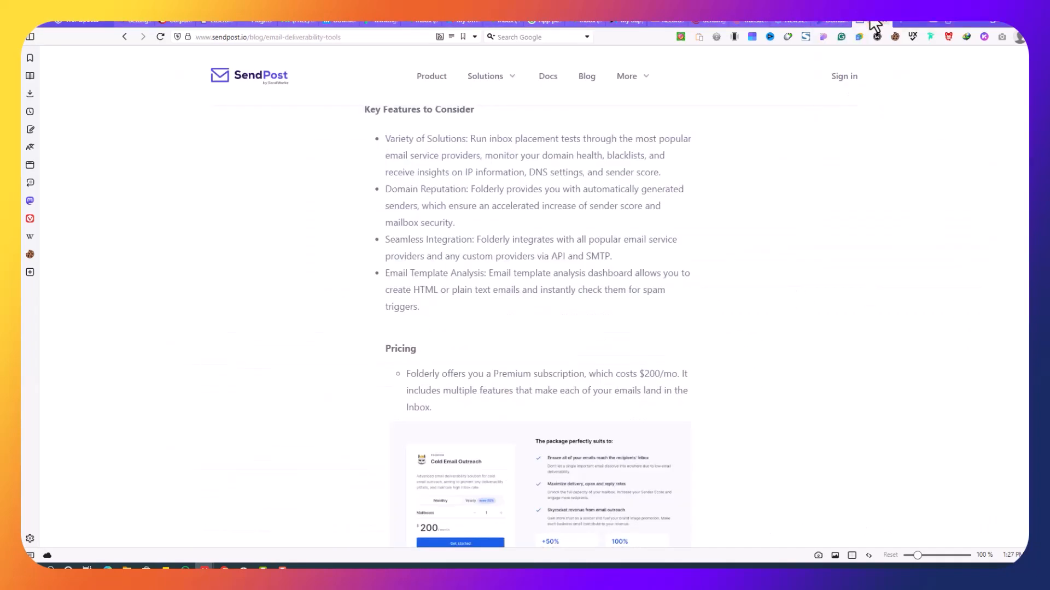
scroll(368, 162, up, 1)
drag(364, 162, 535, 367)
right_click(524, 328)
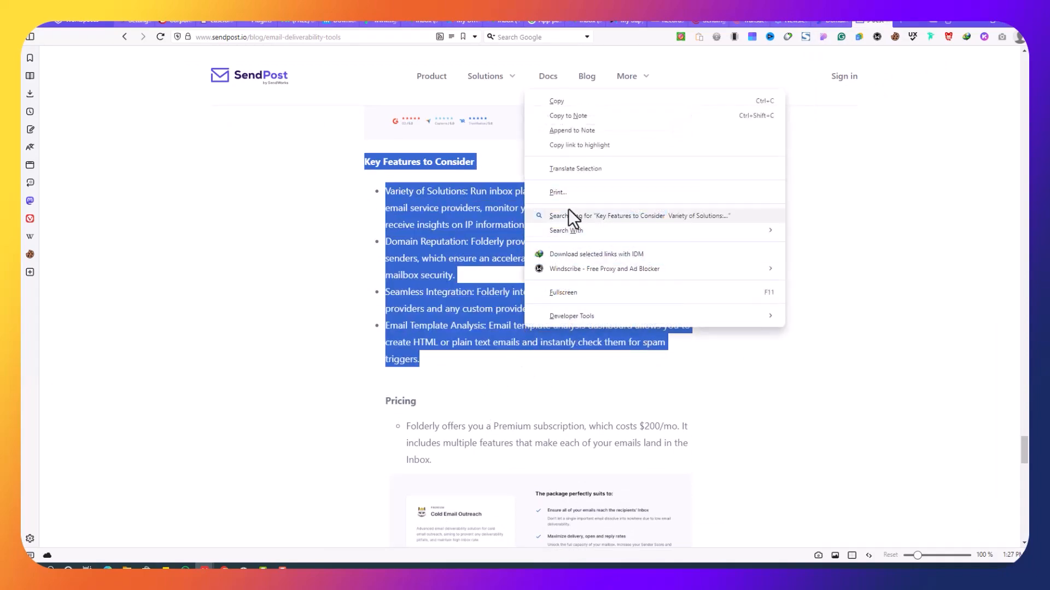
click(590, 102)
click(504, 23)
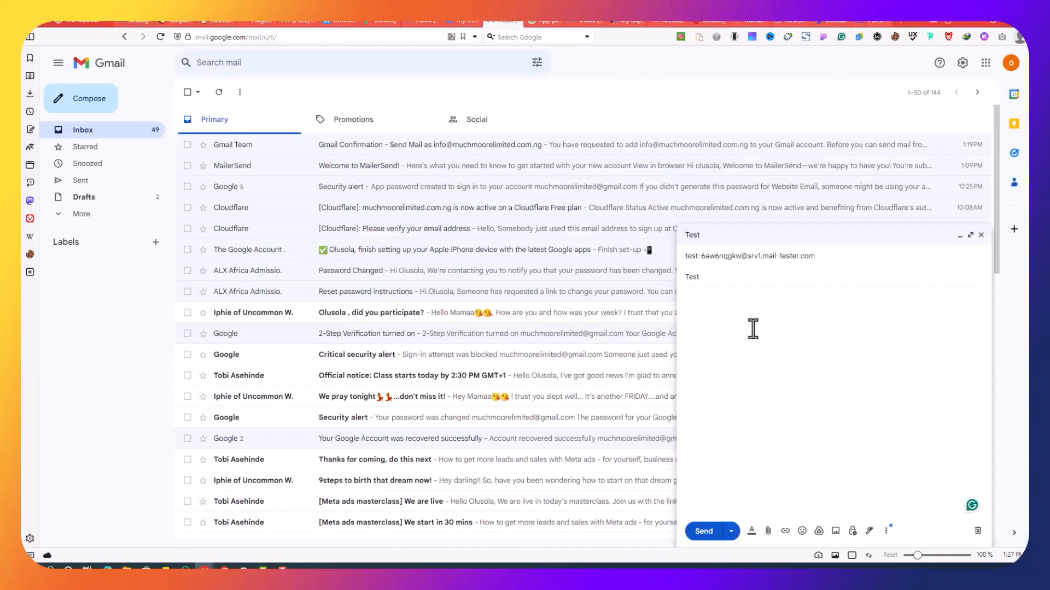
Paste the Key Features list into the message body and send the test email to mail-tester
right_click(757, 318)
click(798, 131)
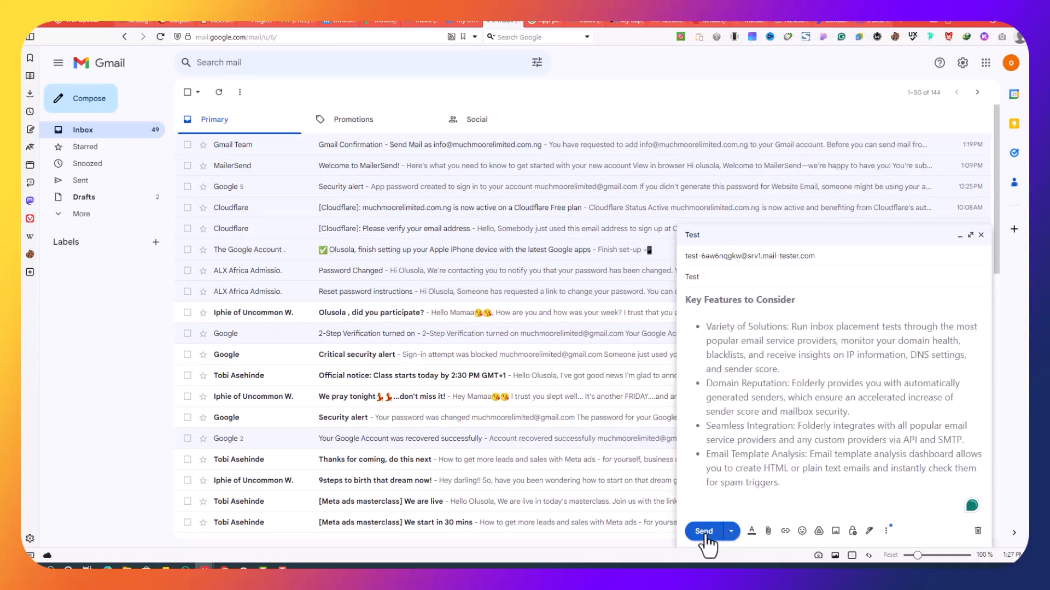
click(706, 531)
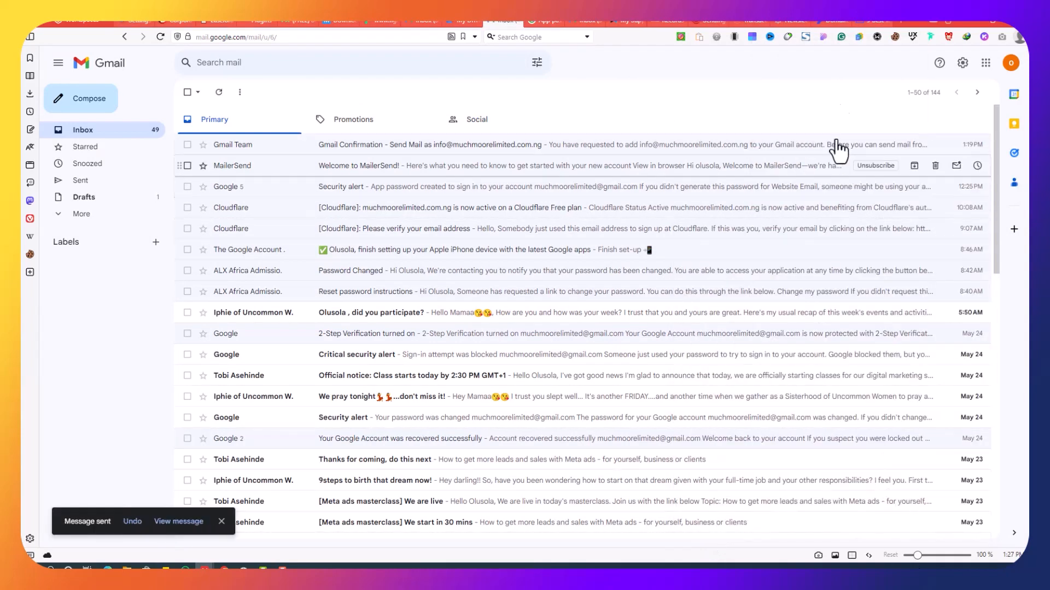
Start mail-tester's inbox check for a score, then go back to the Gmail inbox
click(792, 22)
click(563, 214)
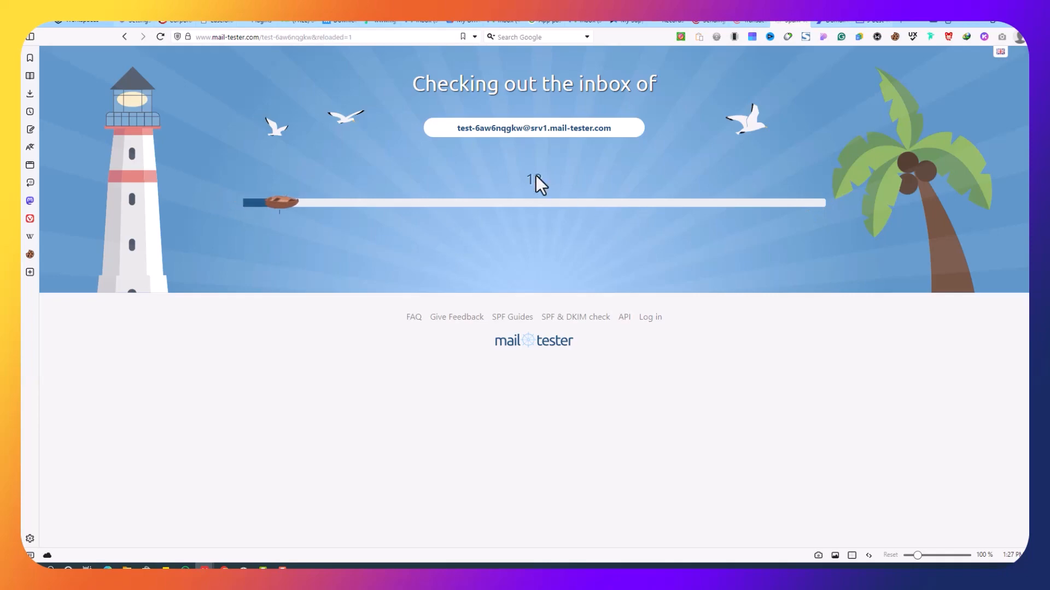
click(495, 20)
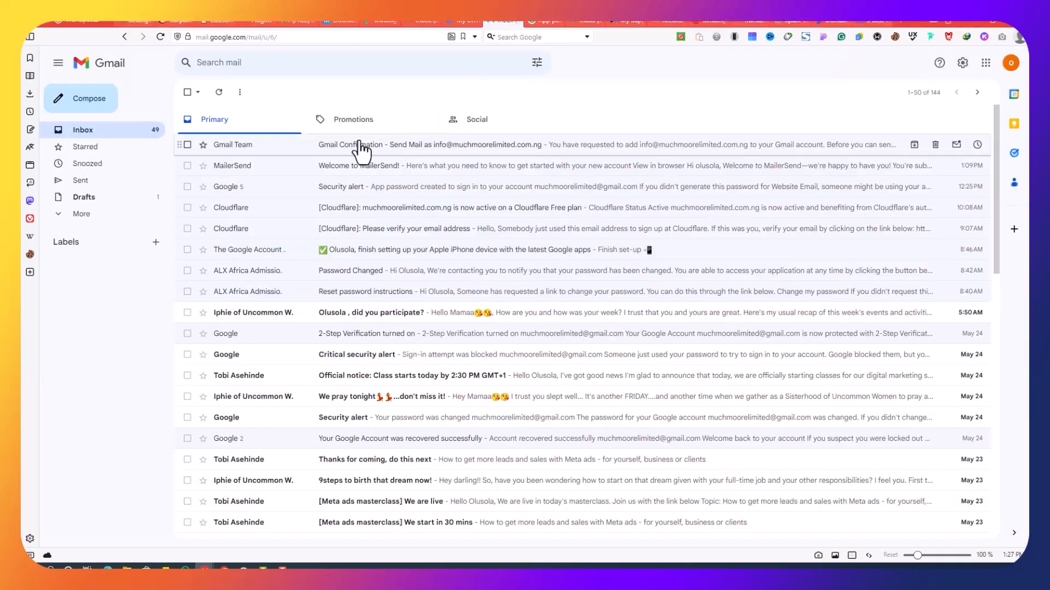
Look through the open accounts and check the sender addresses offered in the 35-unread Gmail account
click(711, 20)
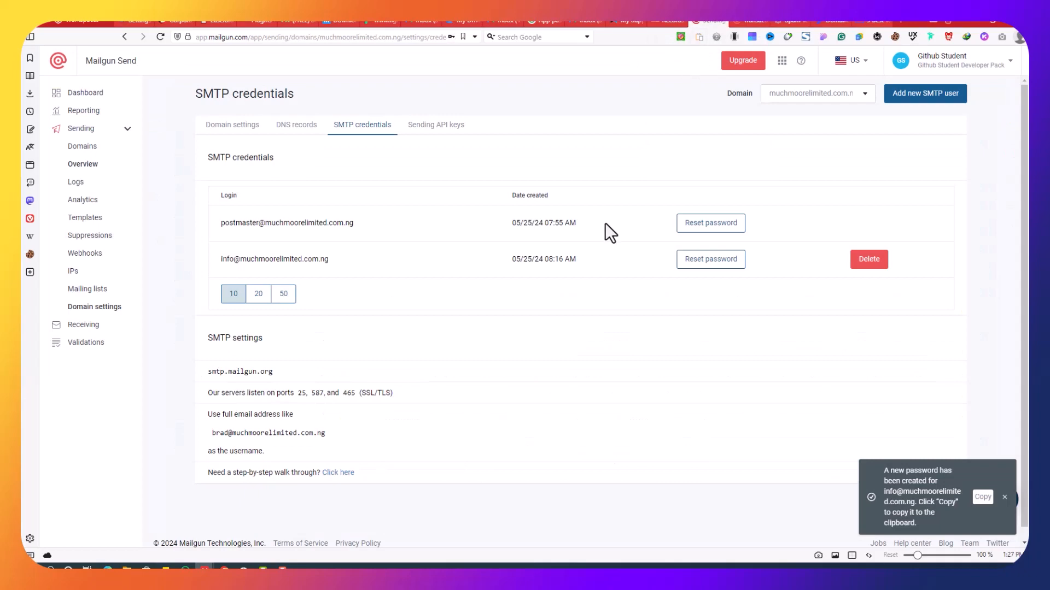
click(570, 21)
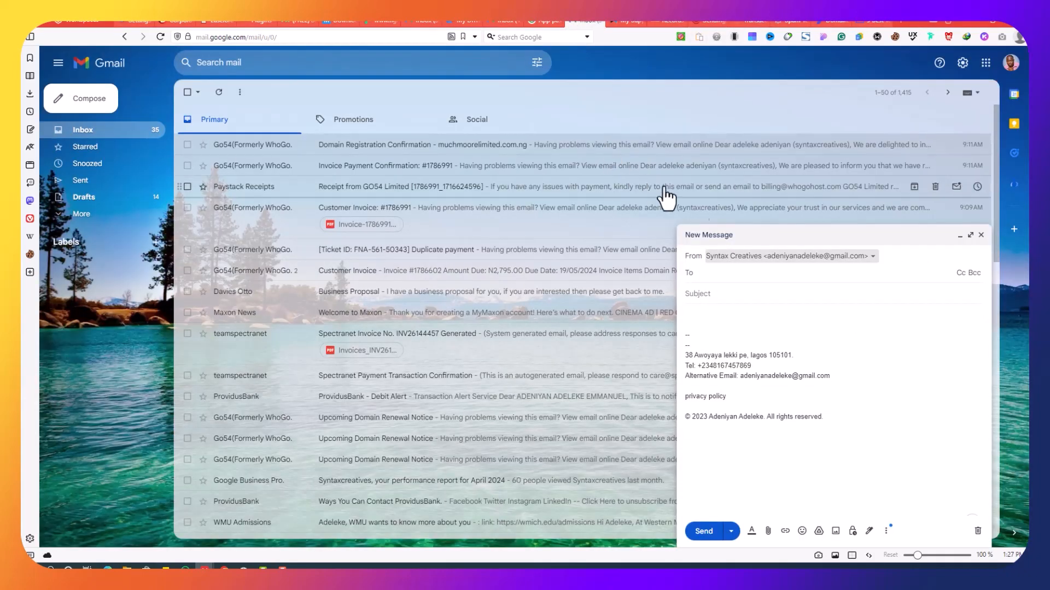
click(499, 22)
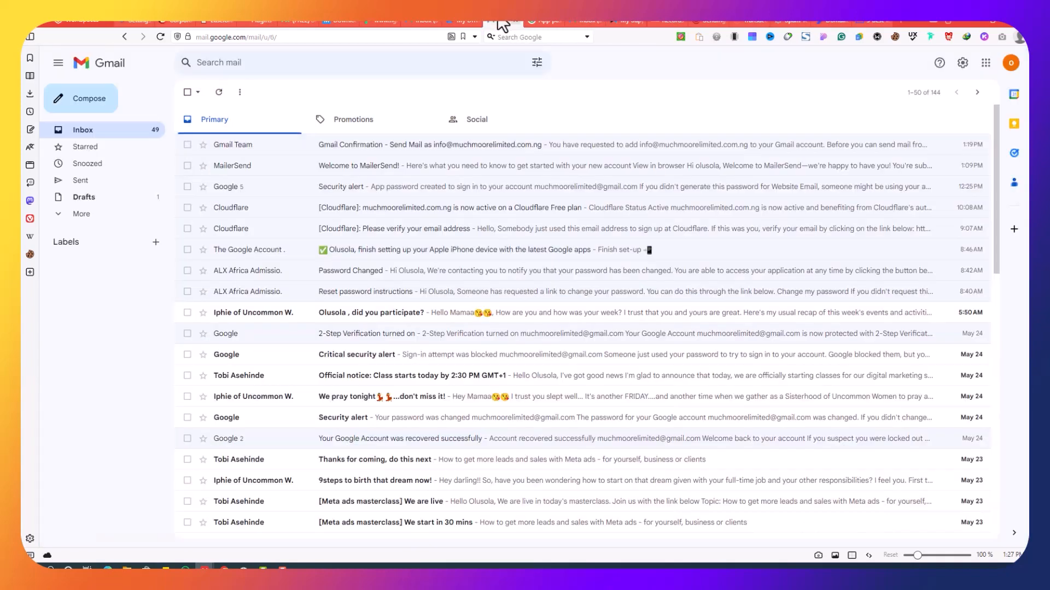
click(424, 21)
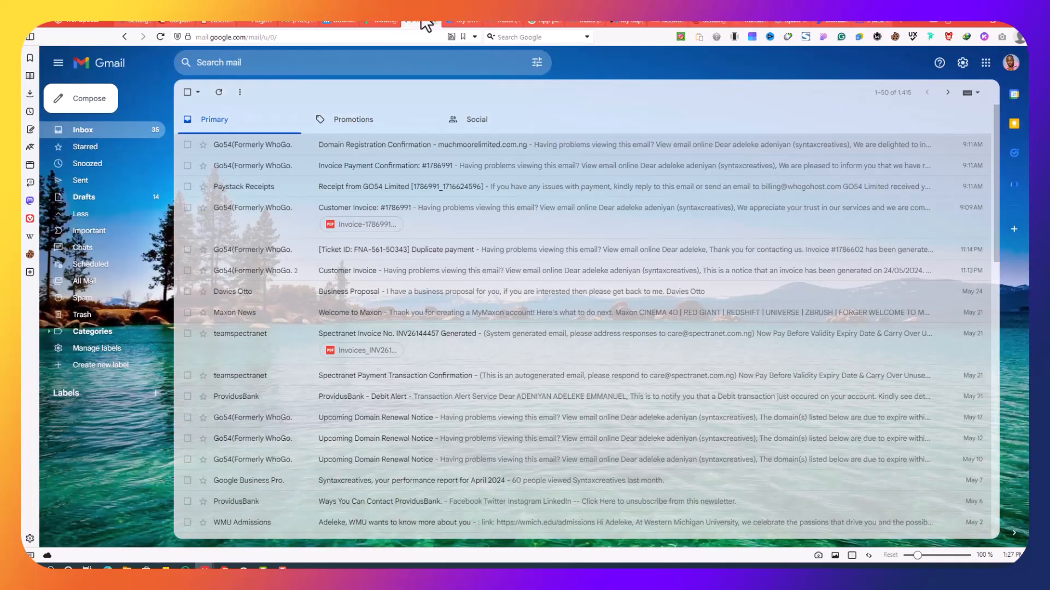
click(76, 98)
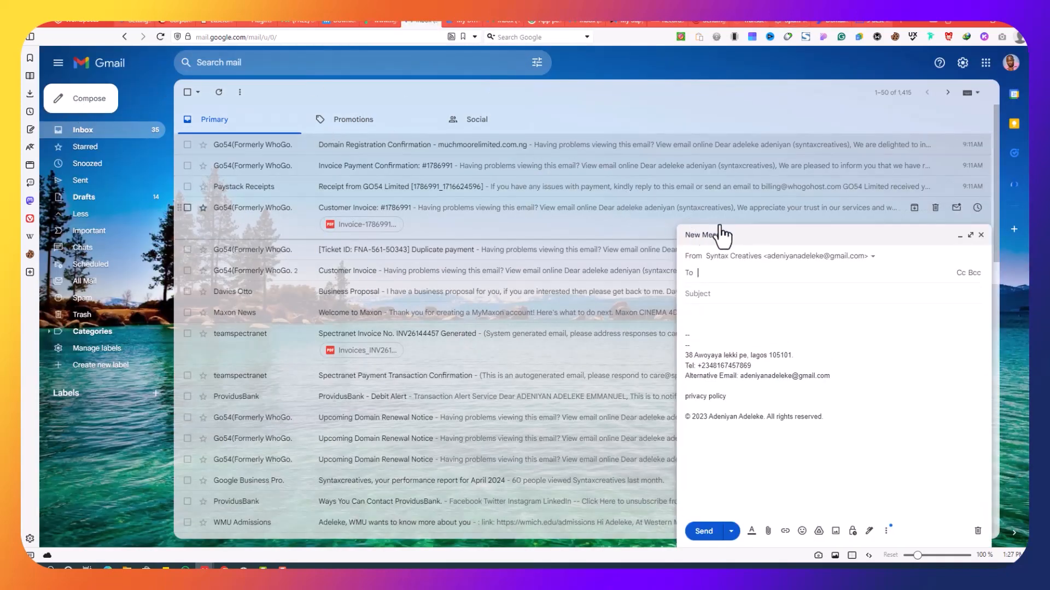
click(786, 255)
click(859, 356)
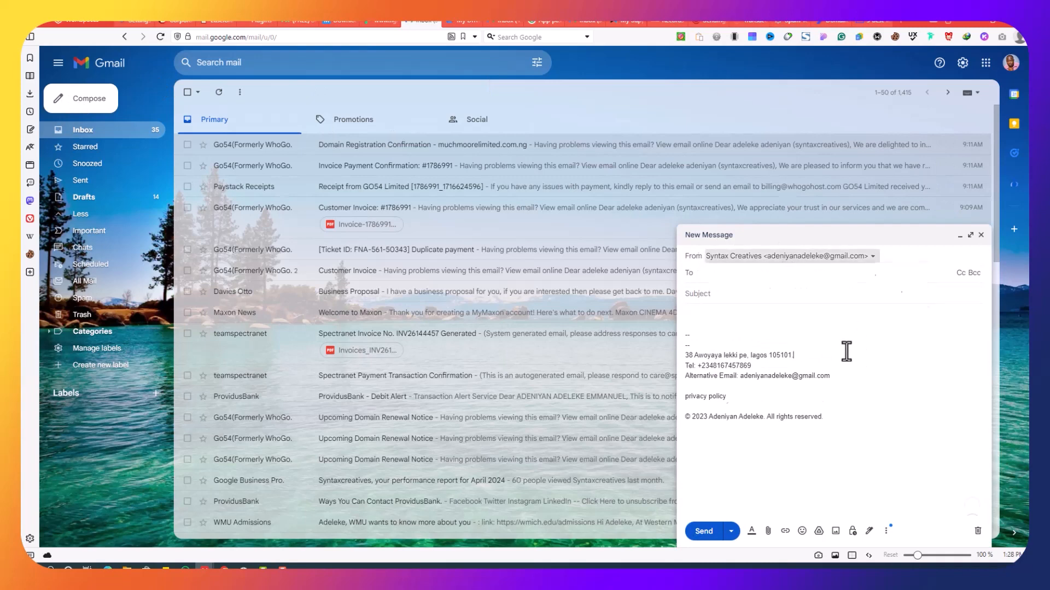
Compose a new message from the domain's info address in the 49-unread account, then view mail-tester's results
click(499, 23)
click(87, 106)
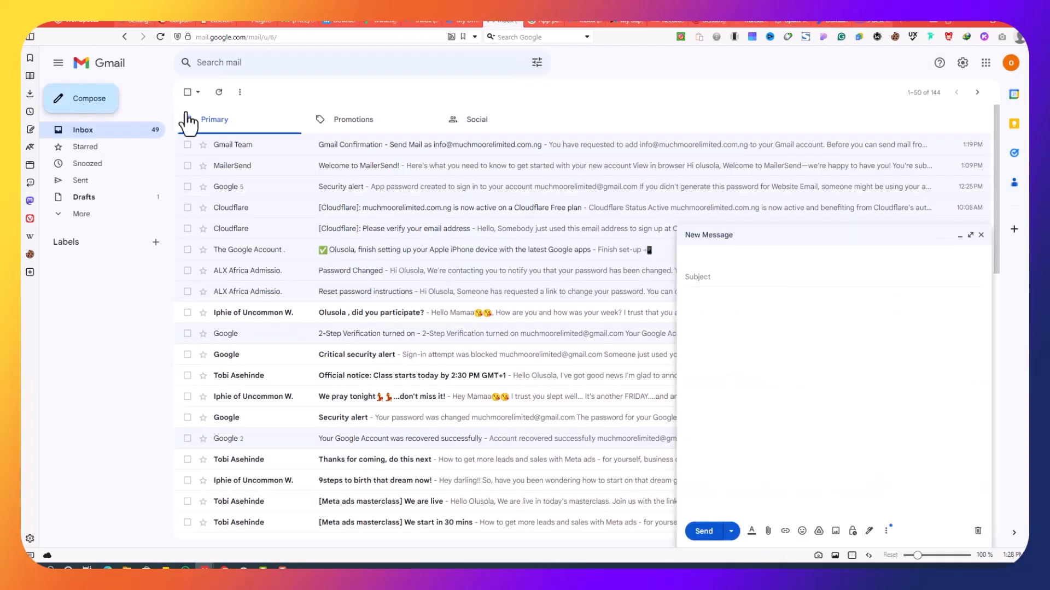
click(745, 257)
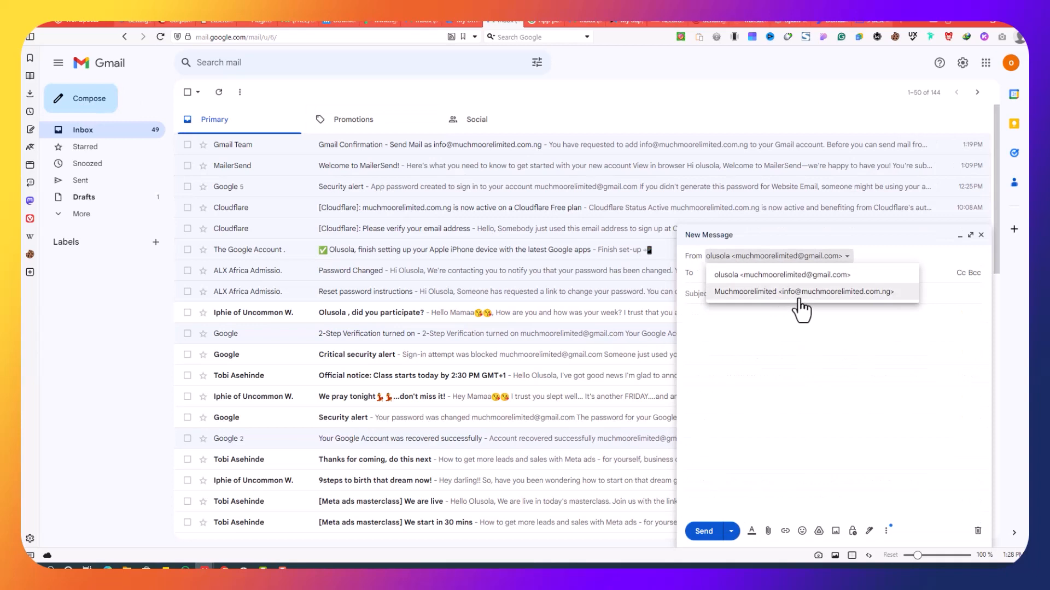
click(795, 295)
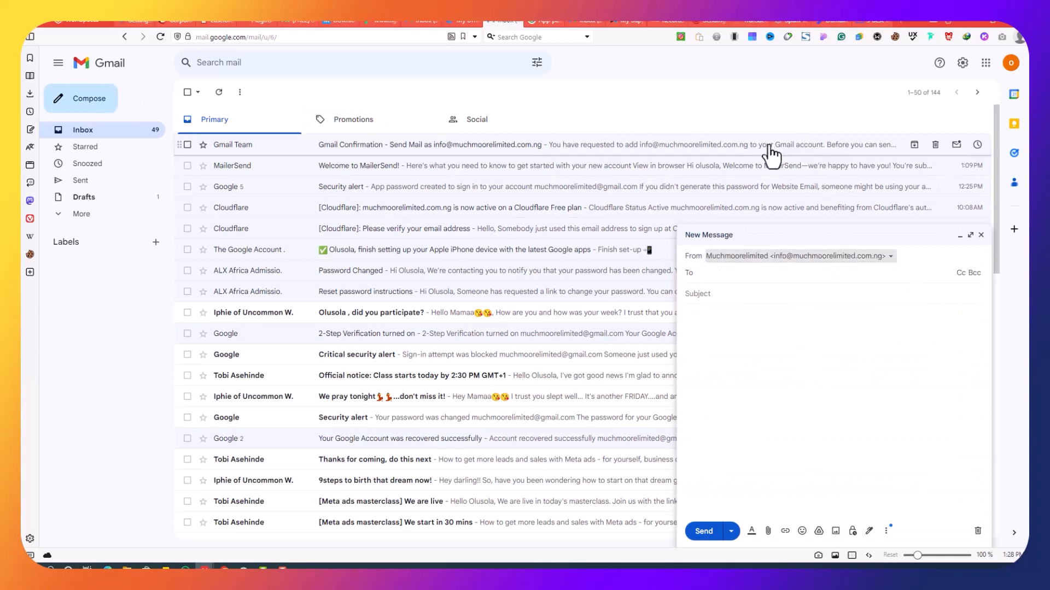
click(585, 20)
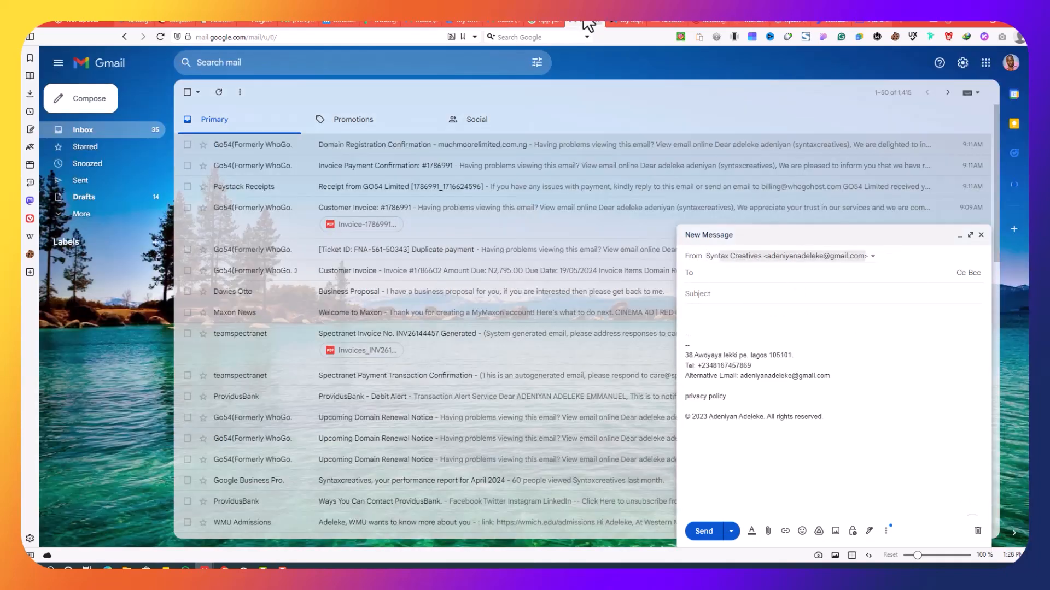
click(777, 22)
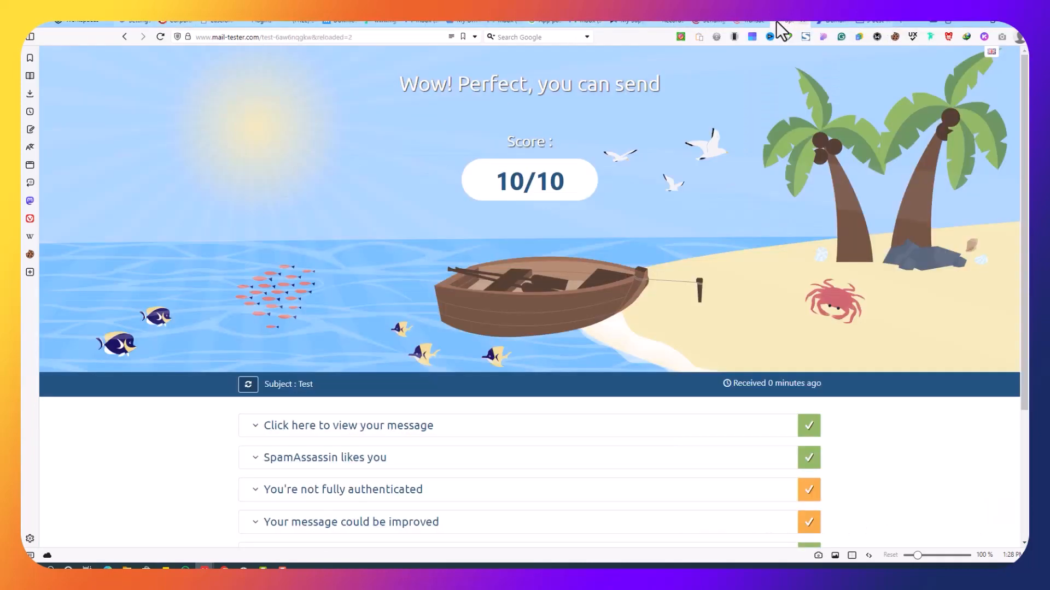
scroll(640, 258, down, 1)
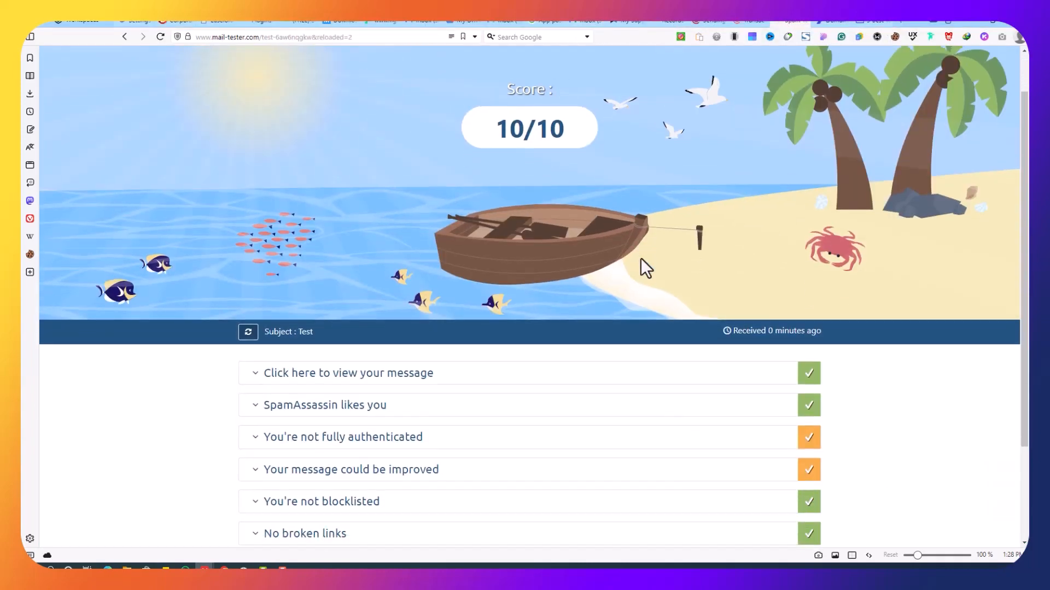
scroll(641, 258, up, 1)
drag(498, 178, 564, 180)
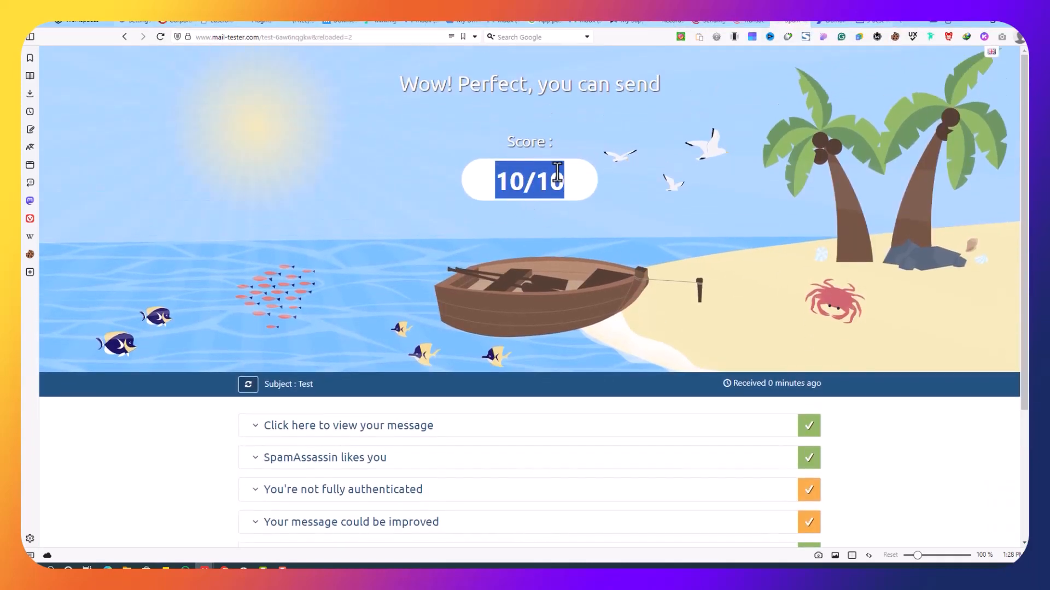
scroll(570, 277, down, 3)
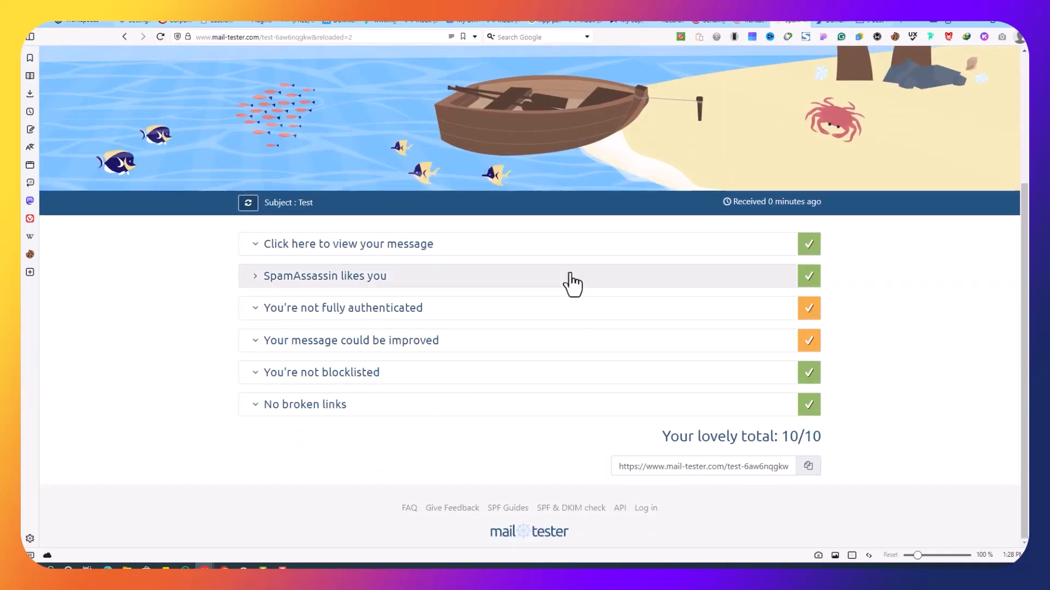
scroll(569, 281, up, 3)
scroll(569, 282, down, 1)
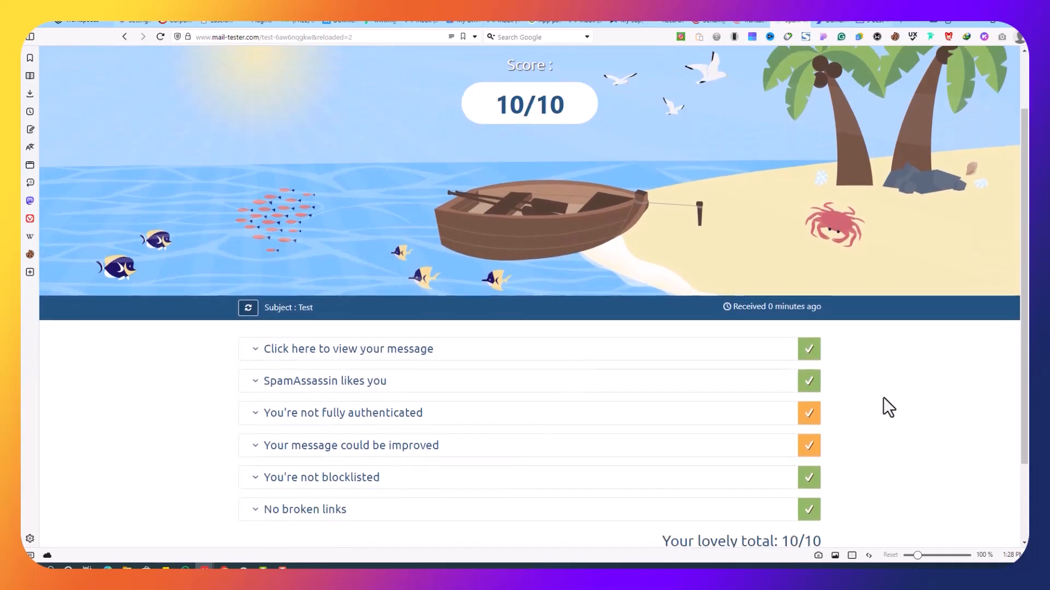
scroll(877, 396, down, 2)
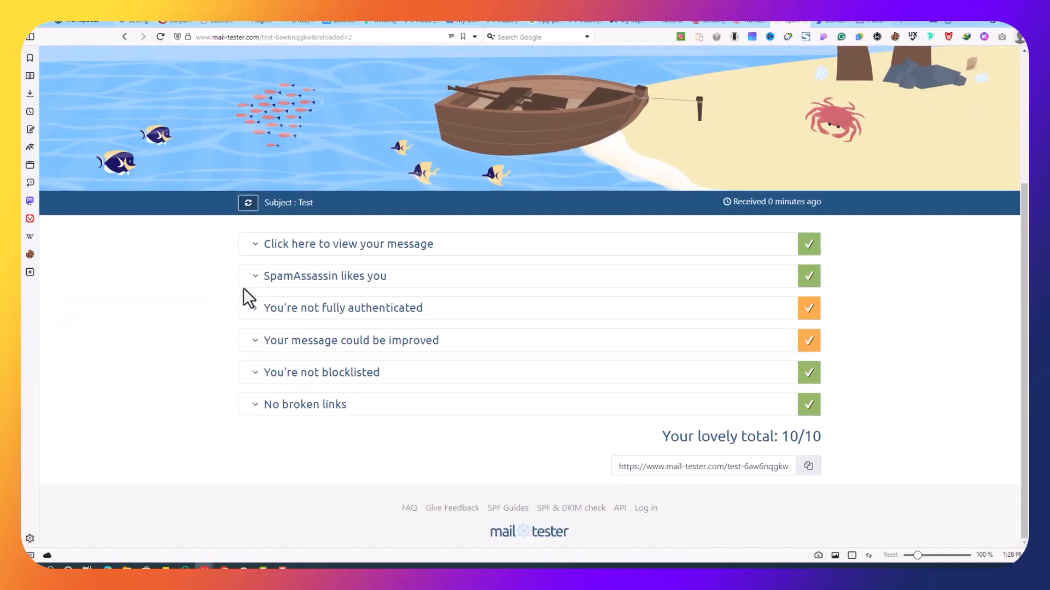
click(255, 246)
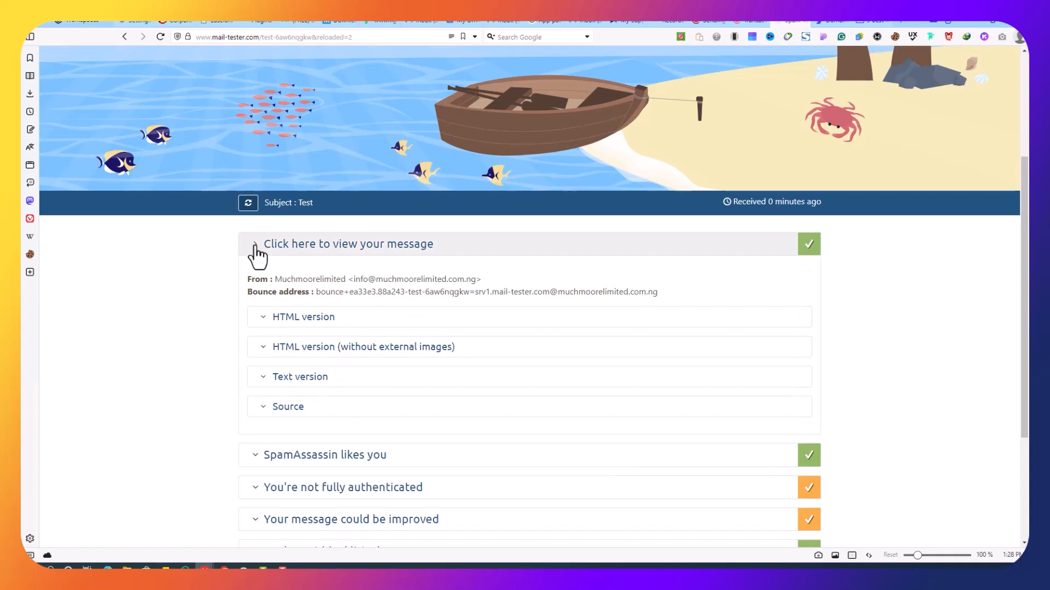
click(255, 251)
click(255, 277)
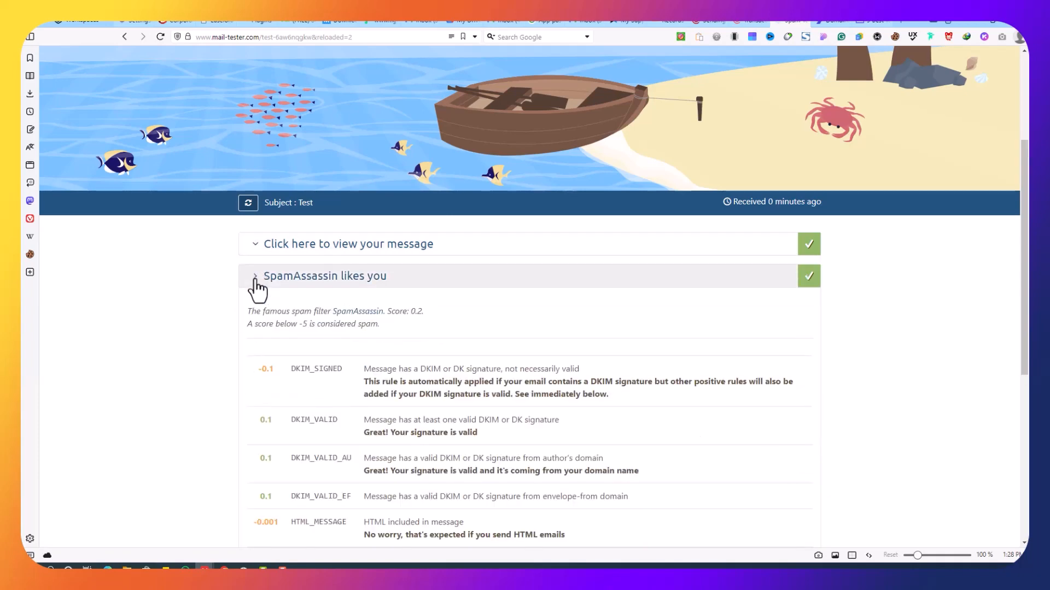
click(255, 279)
scroll(457, 293, up, 3)
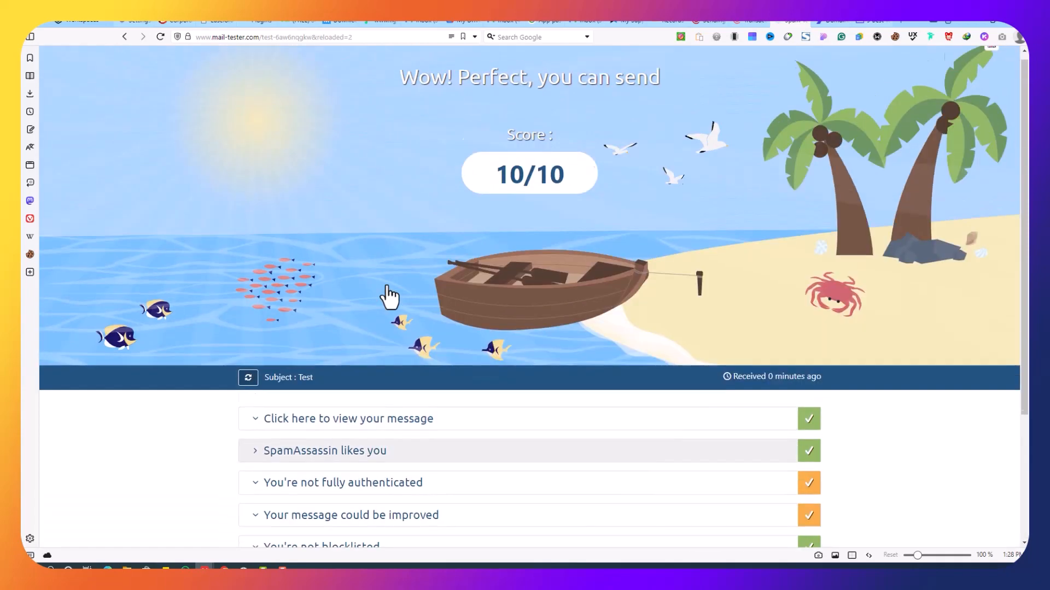
scroll(422, 293, down, 3)
scroll(629, 337, up, 3)
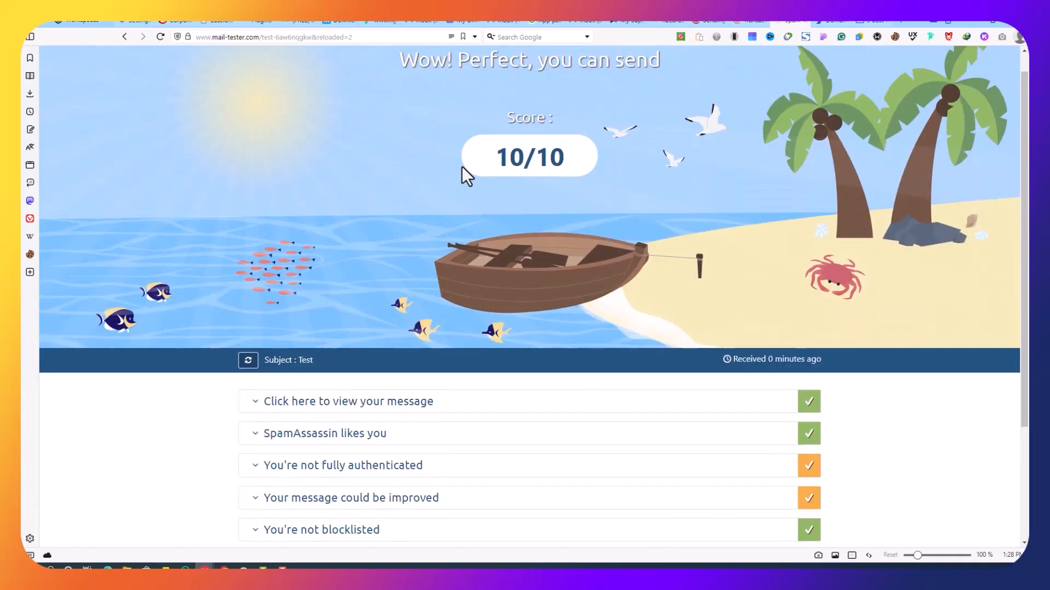